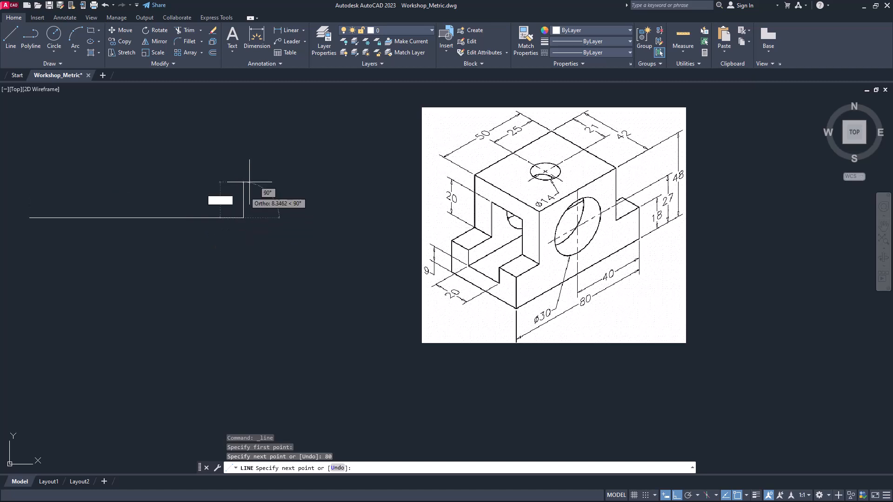
Step: Continue the outline from the right end of the base line: 18 mm up, 15 mm left, 30 mm up and 50 mm left
text(48)
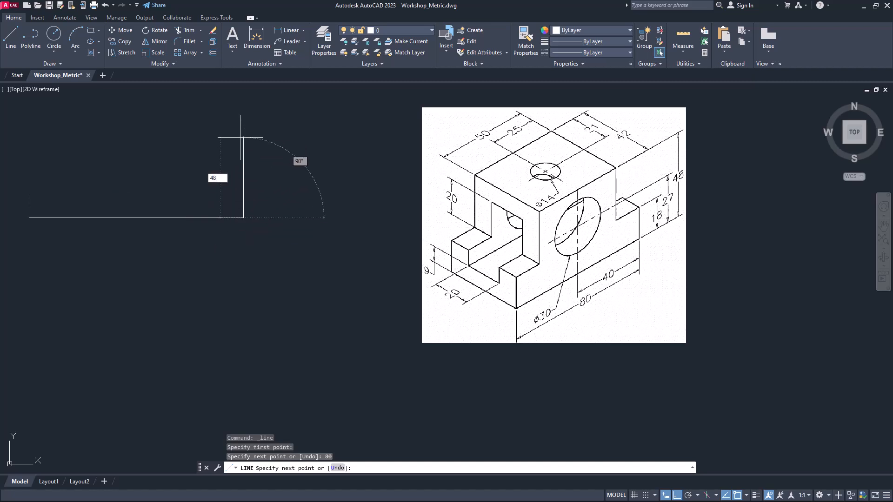
key(Return)
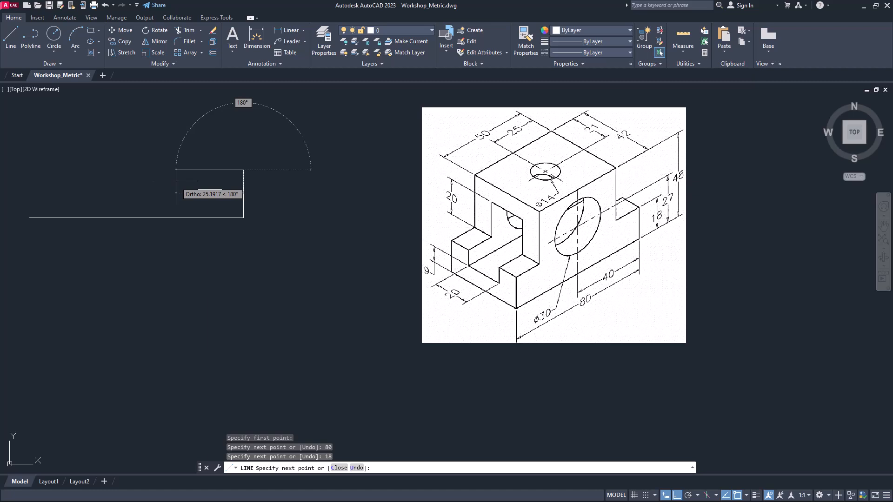
text(15)
key(Return)
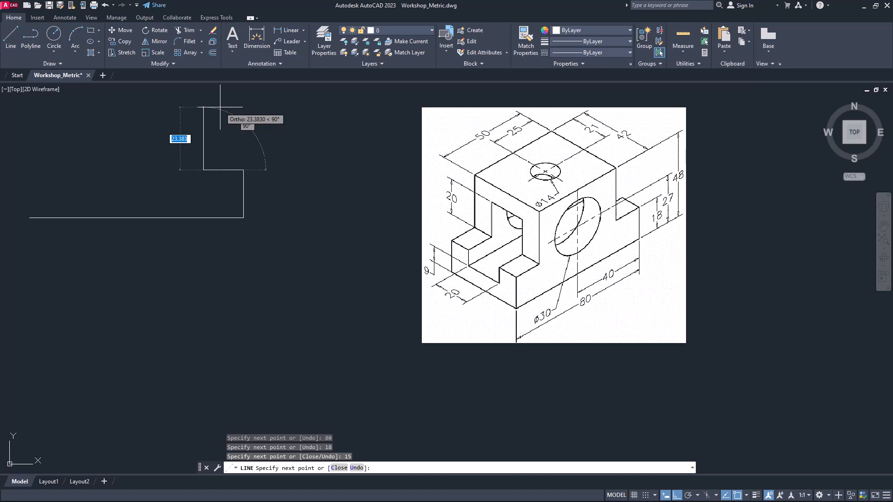
text(30)
key(Return)
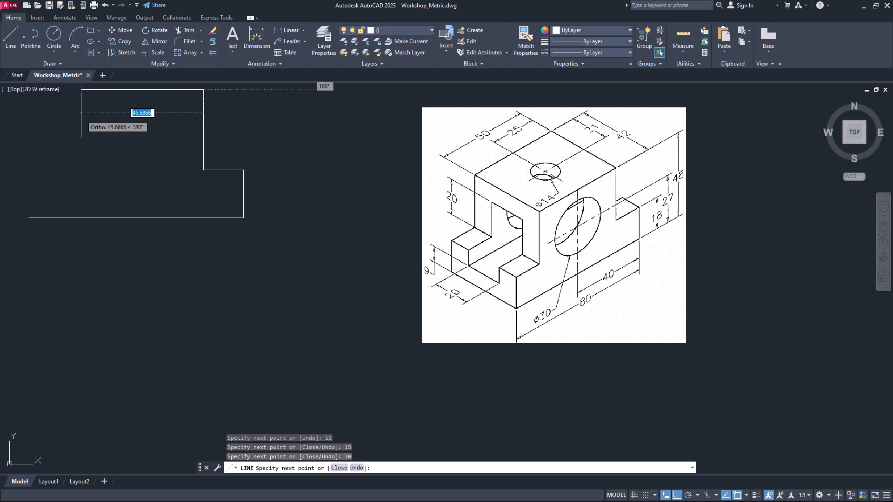
text(50)
key(Return)
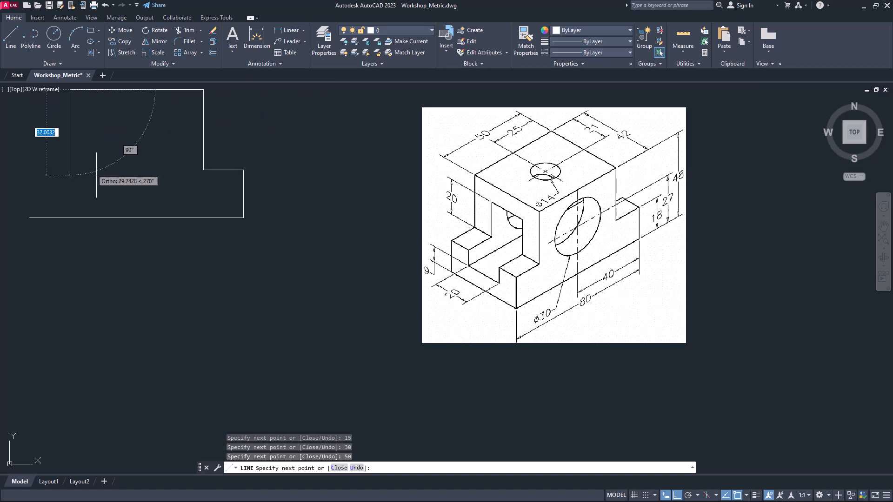
Step: Close the outline with a stepped left side: down to the right shoulder's level, left above the base line's start point, and down to it
click(70, 171)
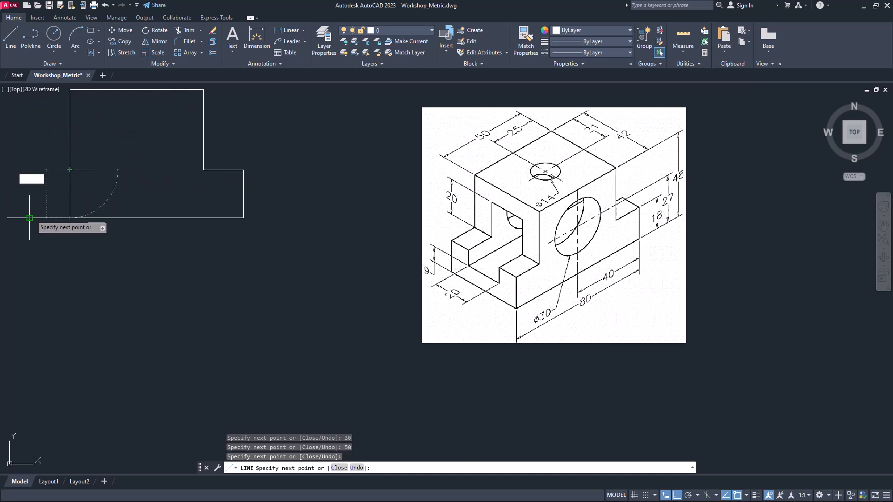
click(29, 170)
click(29, 218)
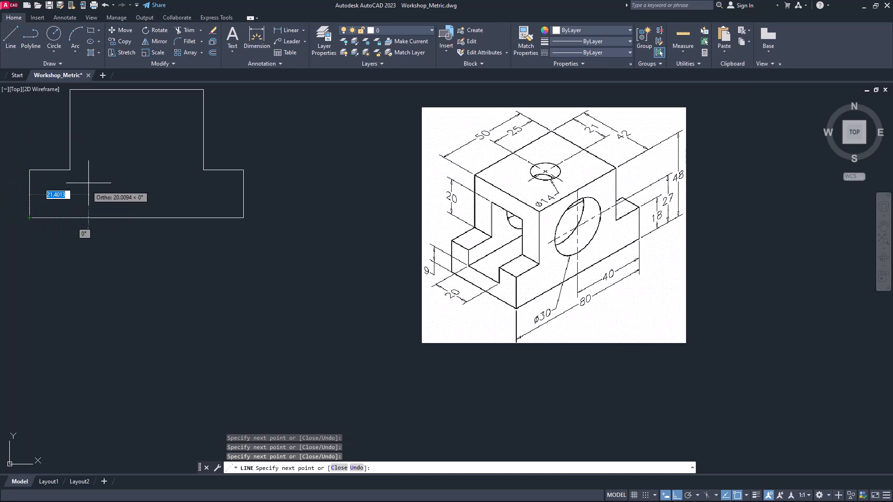
key(Escape)
middle_drag(114, 174, 111, 190)
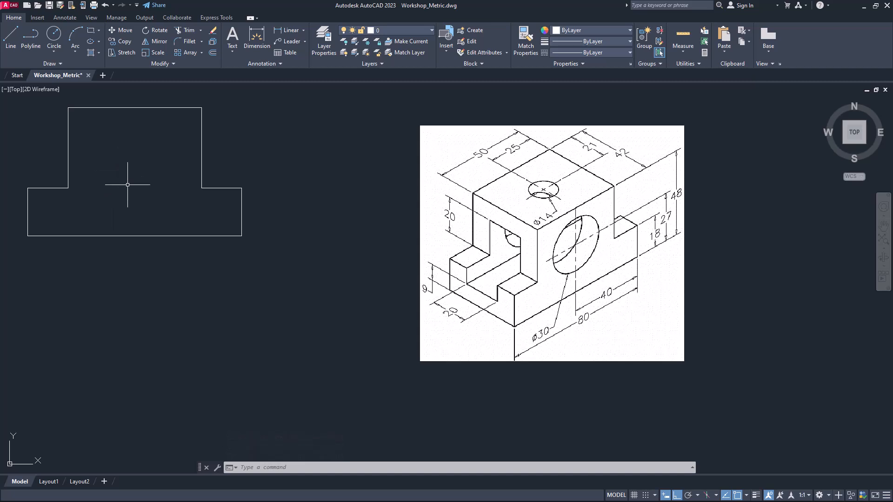
Step: Draw a 30 mm diameter circle centred at offset -40,27 from the outline's lower right corner, and save the drawing
text(c)
key(Return)
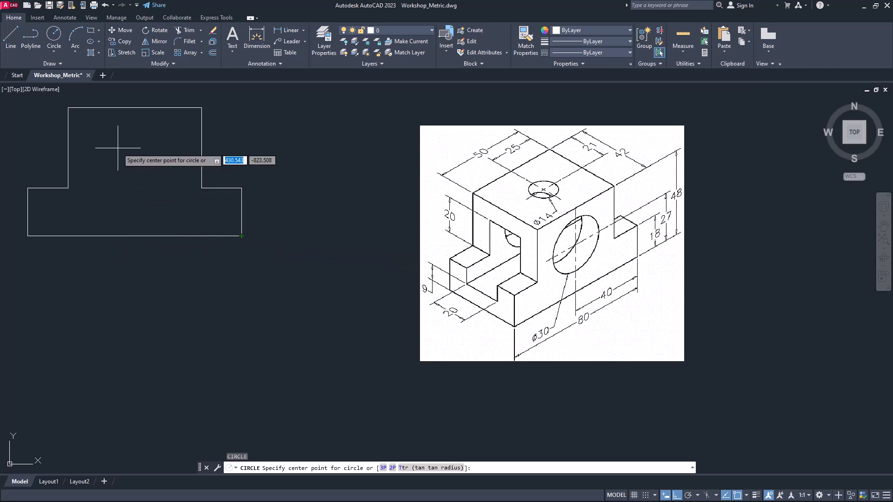
shift+right_click(118, 178)
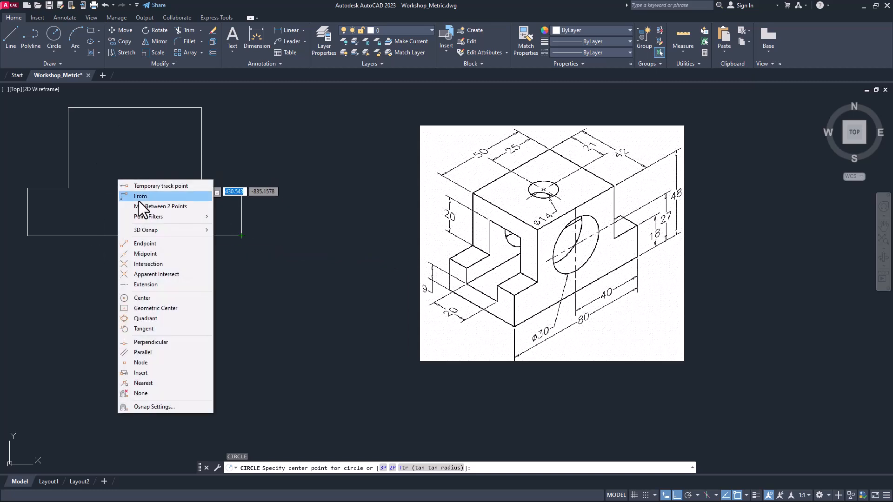
click(138, 194)
click(242, 236)
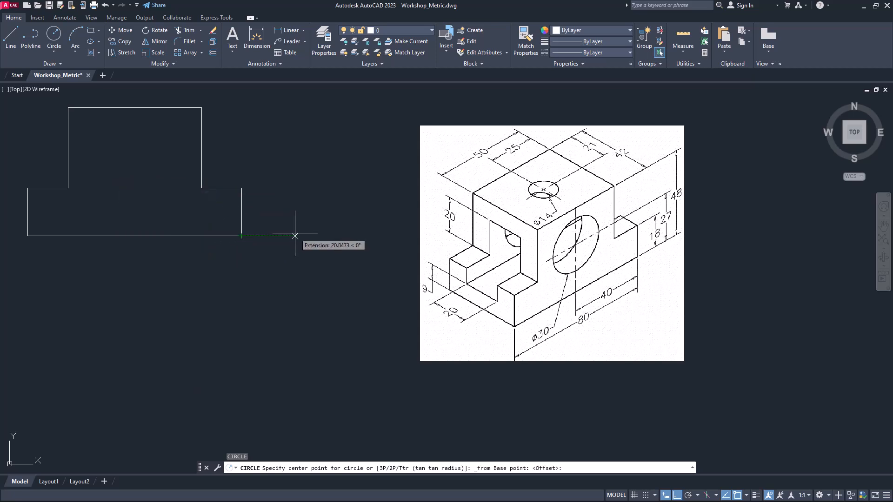
key(Tab)
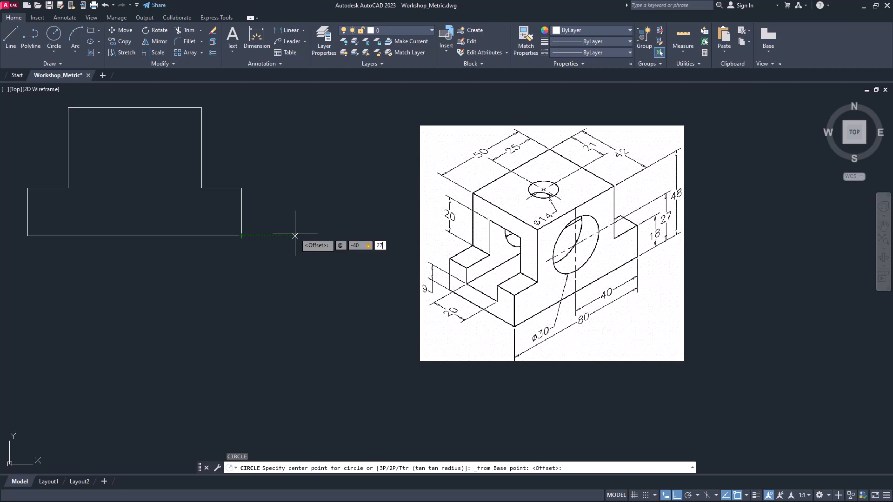
key(Return)
text(d)
key(Return)
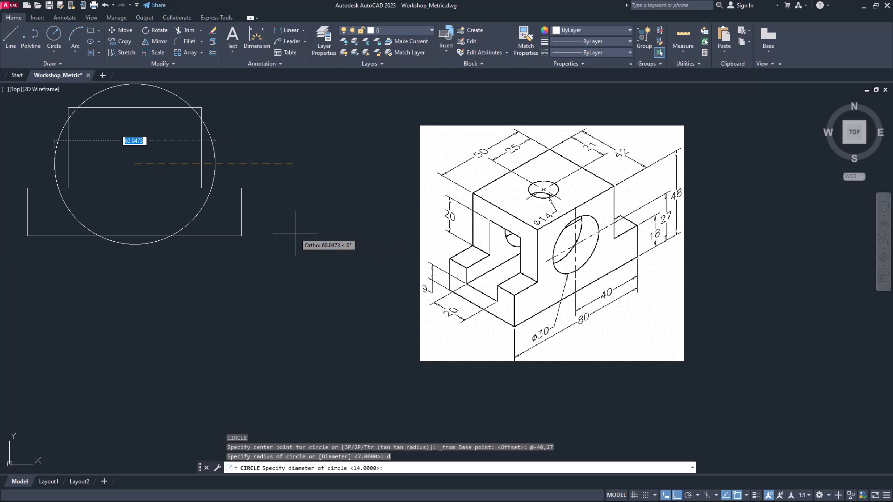
text(30)
key(Return)
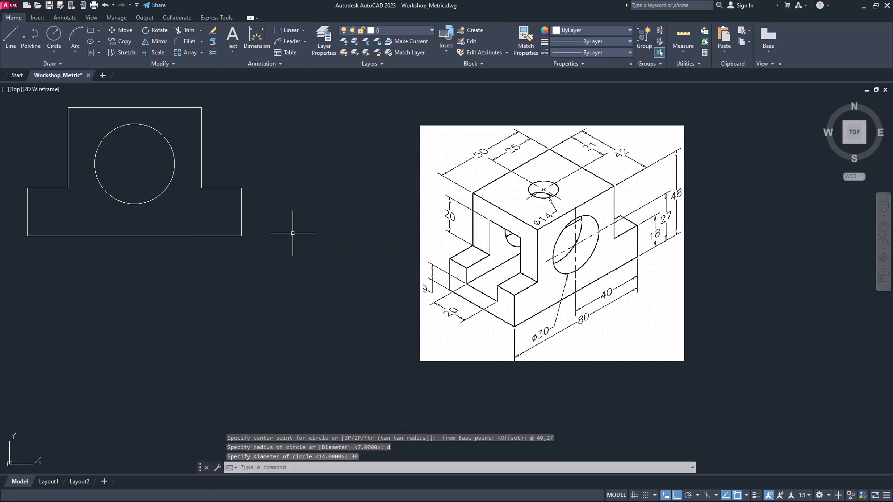
middle_drag(292, 234, 294, 247)
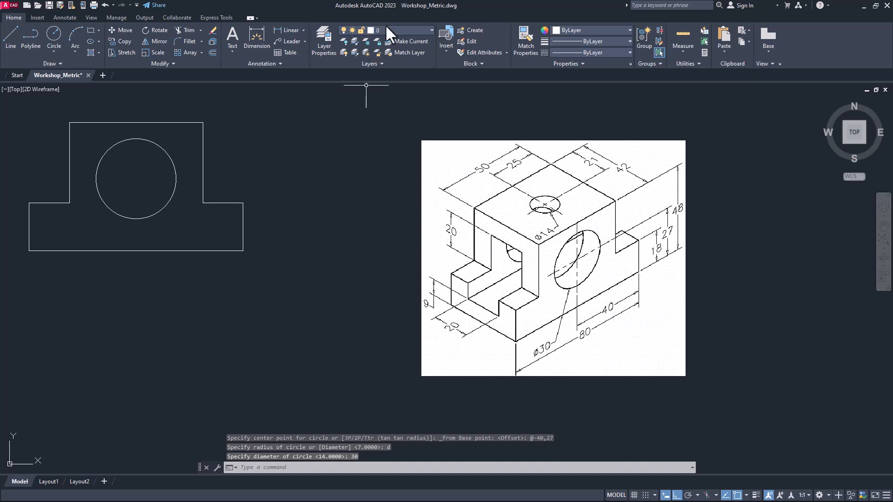
key(ctrl+s)
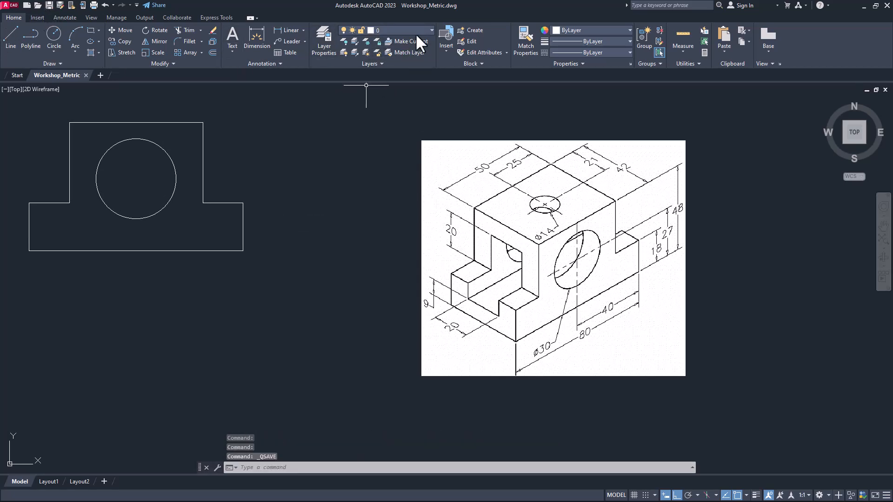
Step: Make the Hidden layer current and draw an 80 mm horizontal line starting 9 mm above the outline's lower left corner
click(418, 30)
click(381, 107)
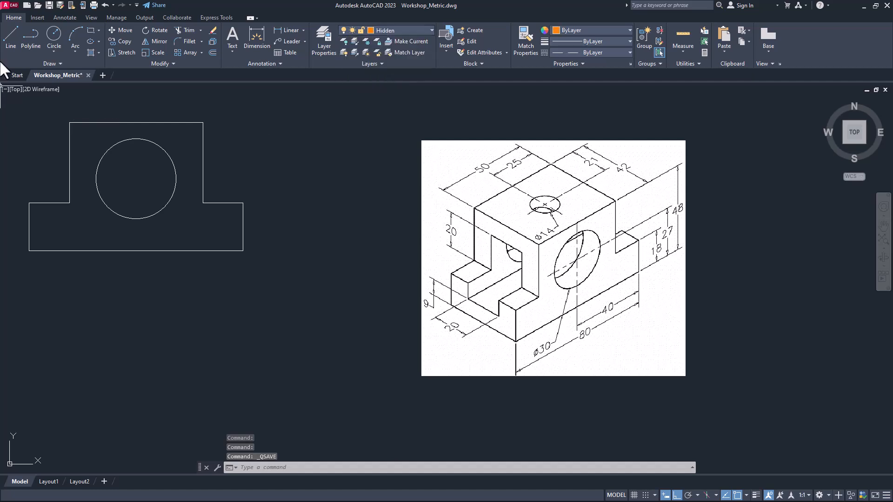
click(9, 34)
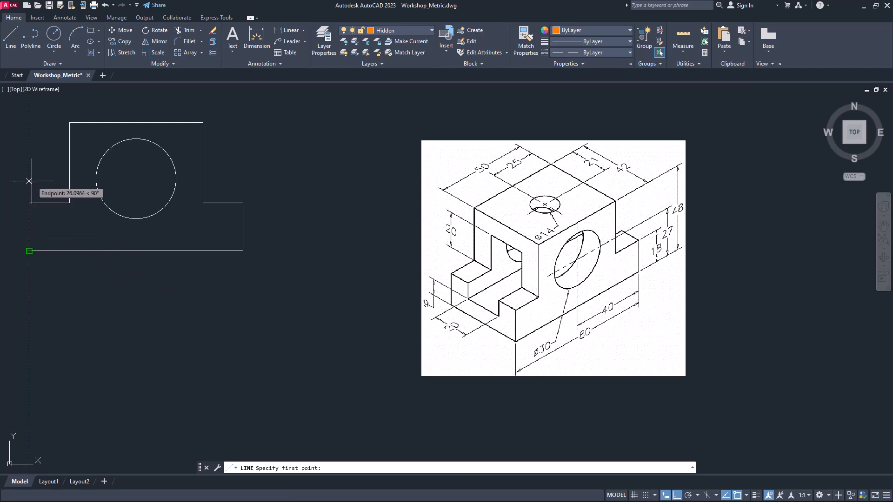
text(9)
key(Return)
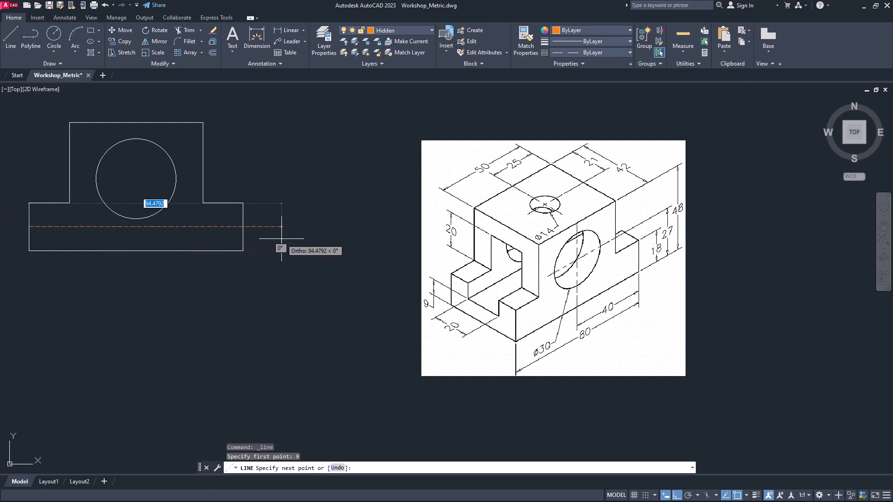
text(80)
key(Return)
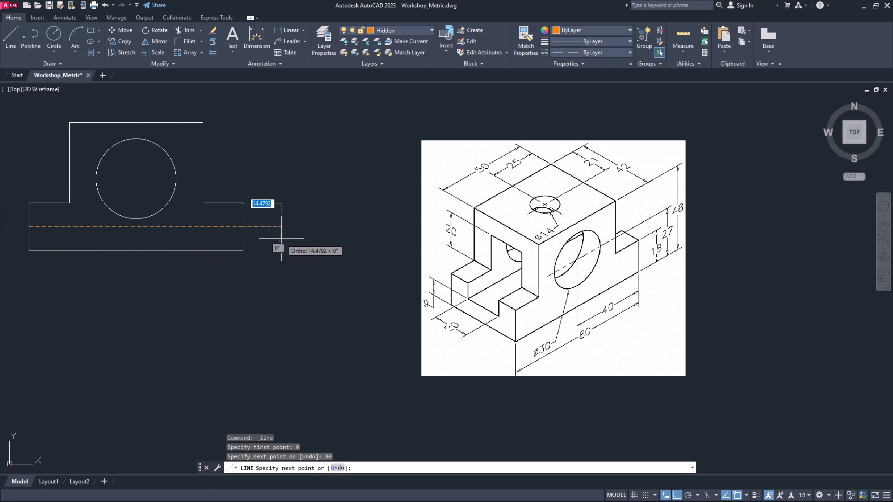
key(Return)
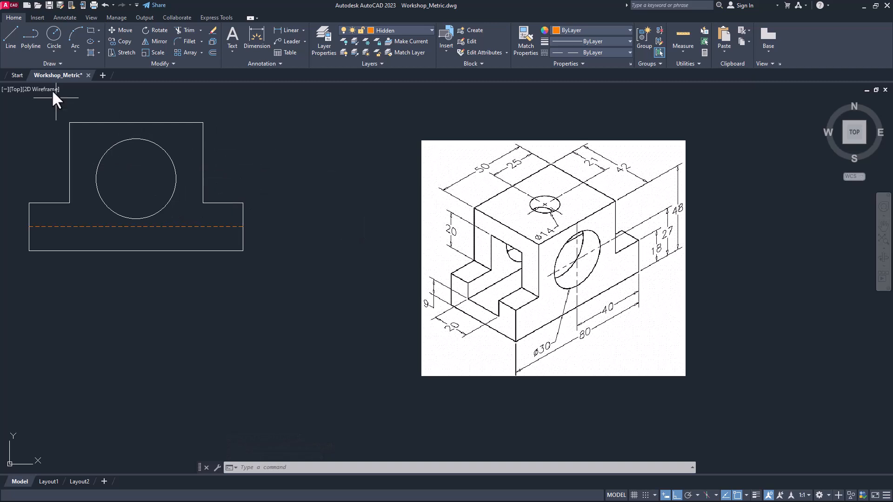
Step: Draw a 50 mm horizontal hidden line across the upper block, starting 10 mm below its upper left corner
click(8, 41)
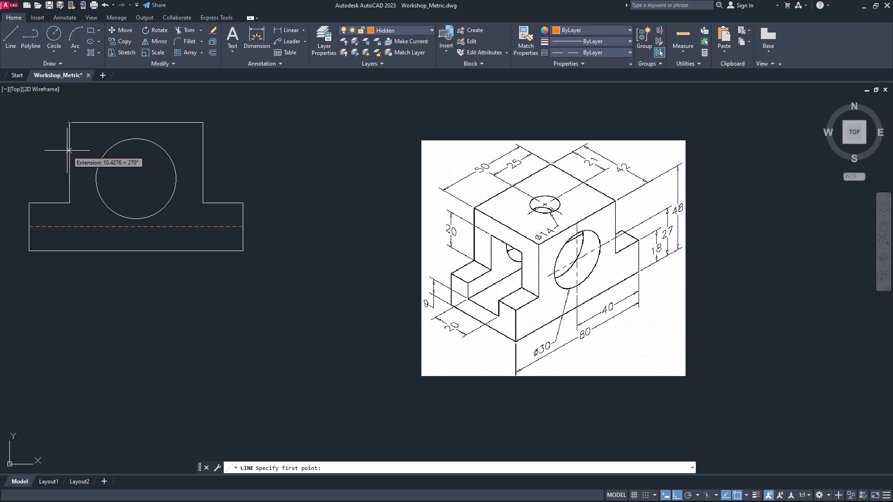
text(10)
key(Return)
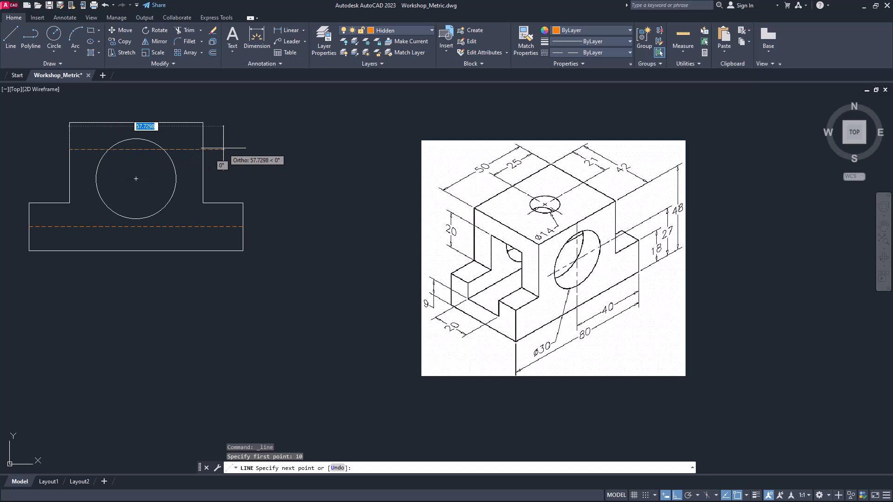
text(50)
key(Return)
key(Return)
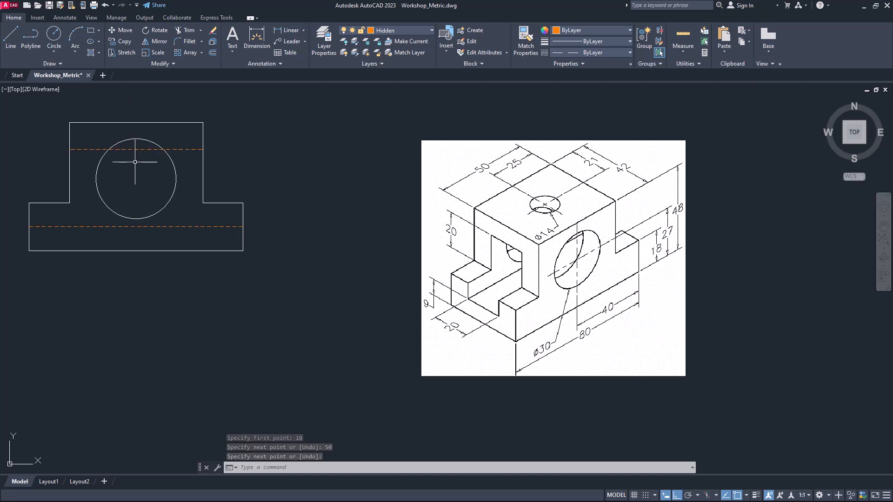
Step: Trim the part of the upper hidden line that lies inside the circle, and save the drawing
text(tr)
key(Return)
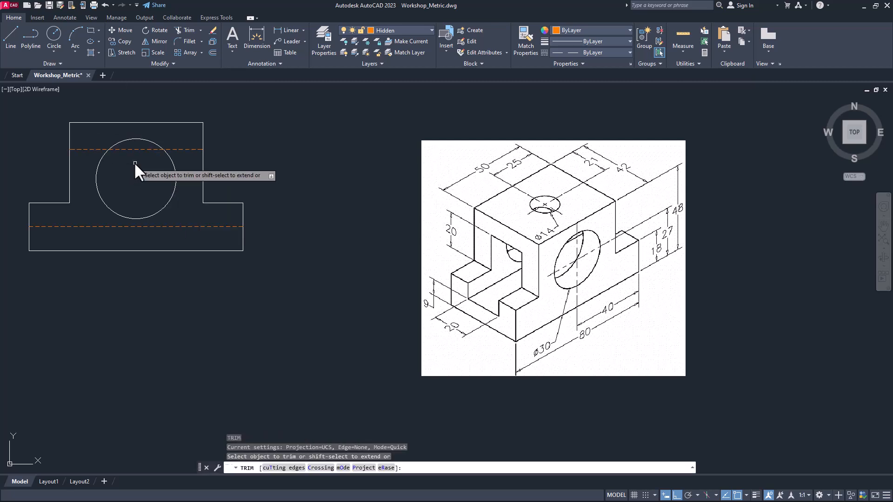
click(135, 150)
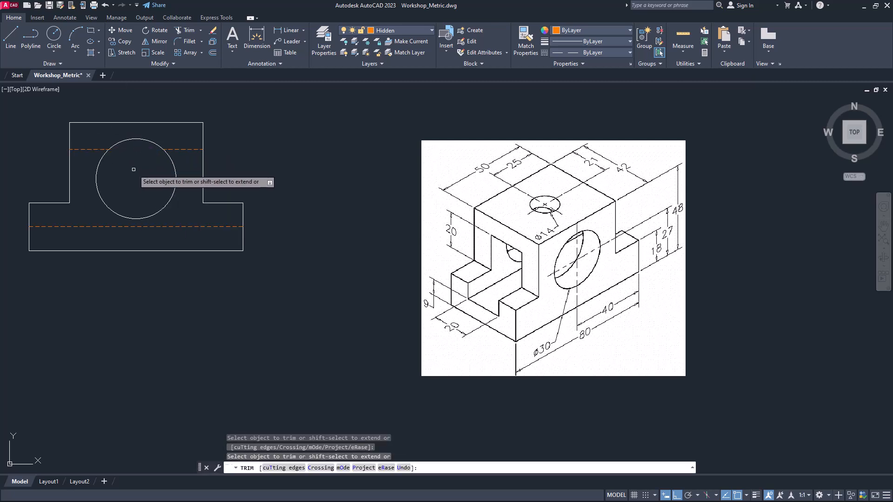
key(Escape)
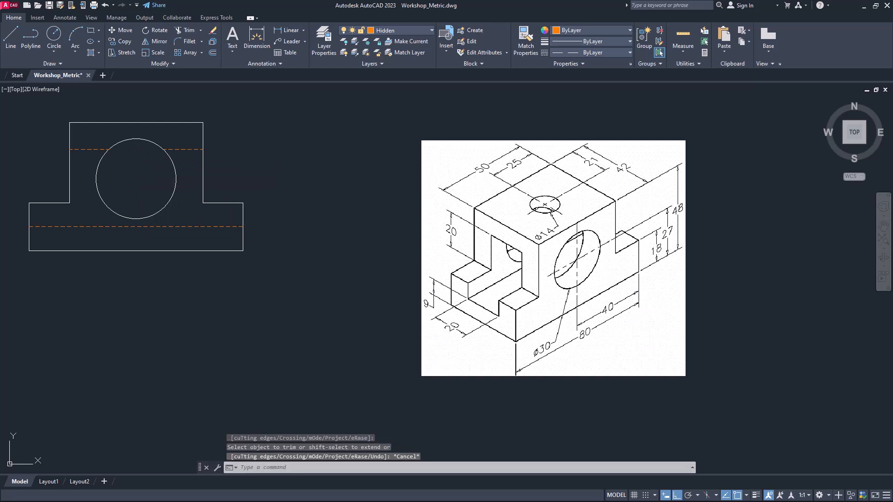
key(ctrl+s)
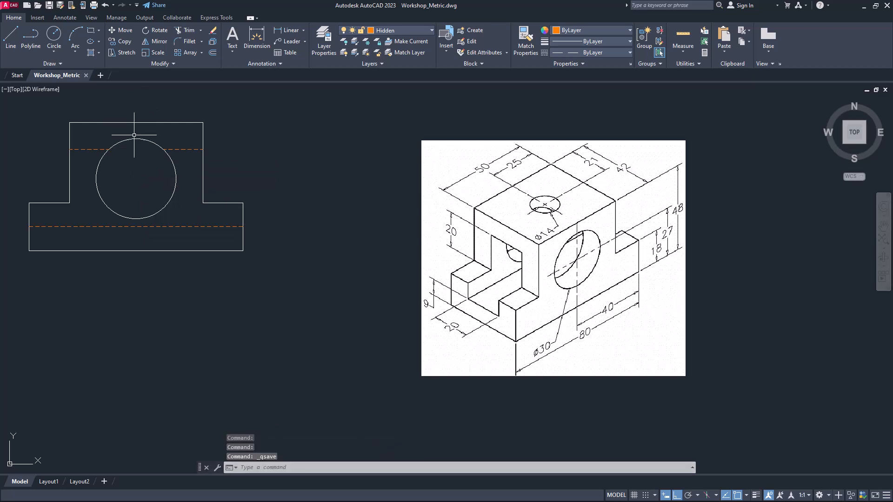
Step: Draw two vertical hidden lines from the top edge into the circle, the first 7 mm left of its midpoint, the second 14 mm further right
click(10, 35)
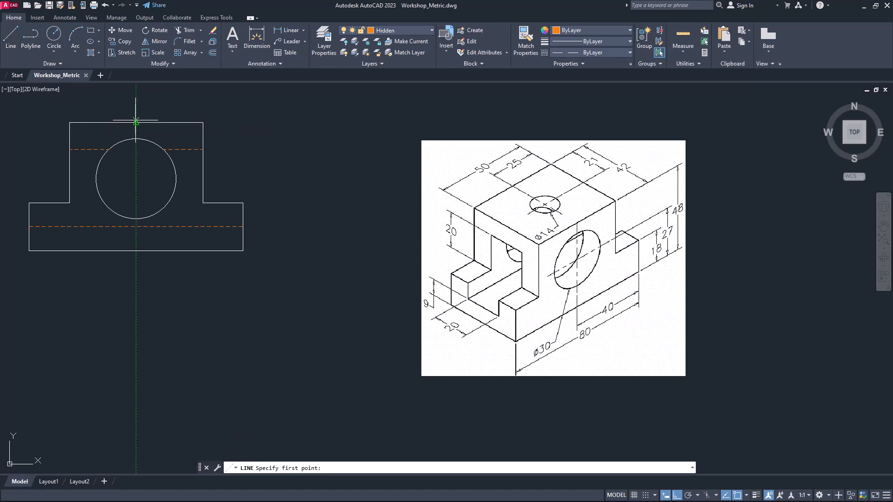
text(7)
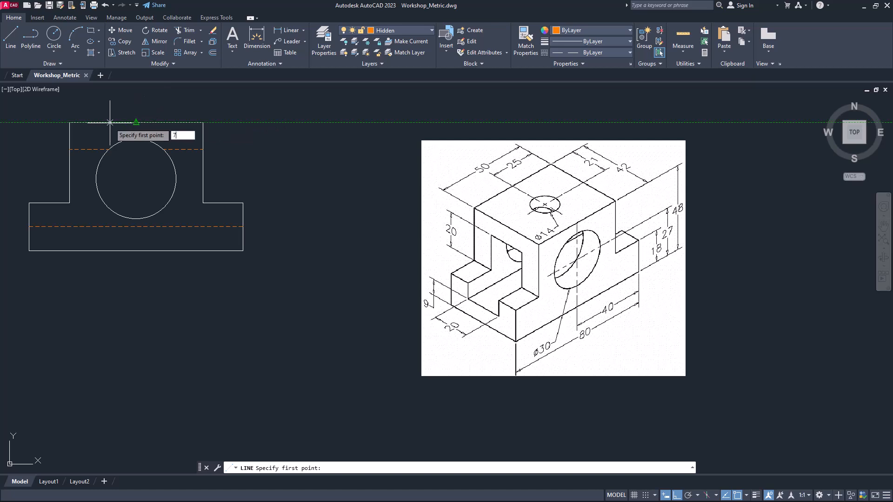
key(Return)
click(118, 145)
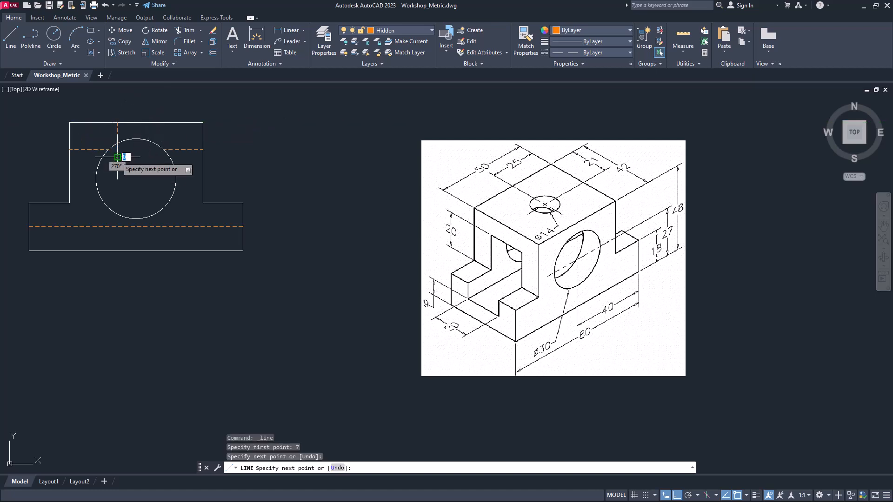
key(Return)
key(Return)
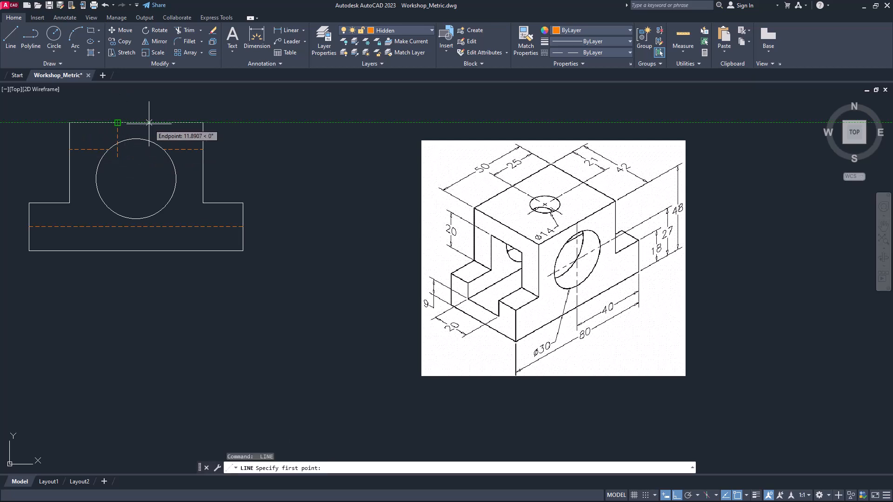
text(14)
key(Return)
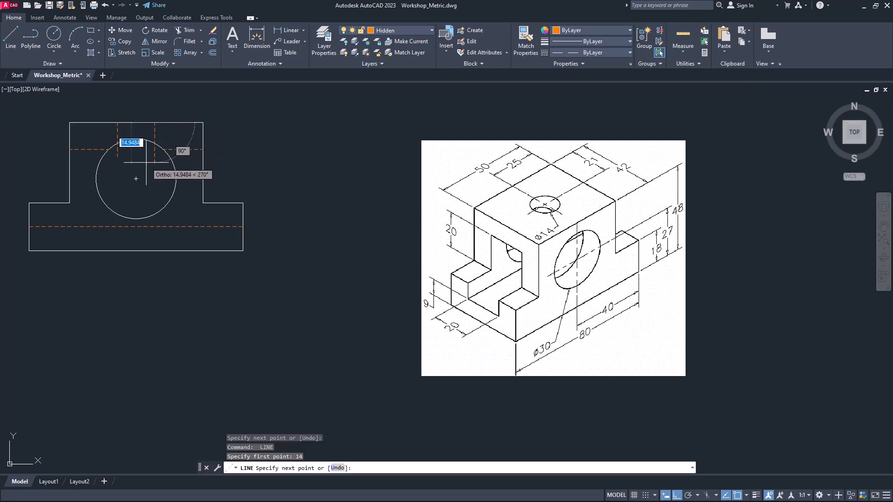
key(Escape)
Step: Trim the lower ends of both vertical hidden lines where they extend inside the circle
click(193, 30)
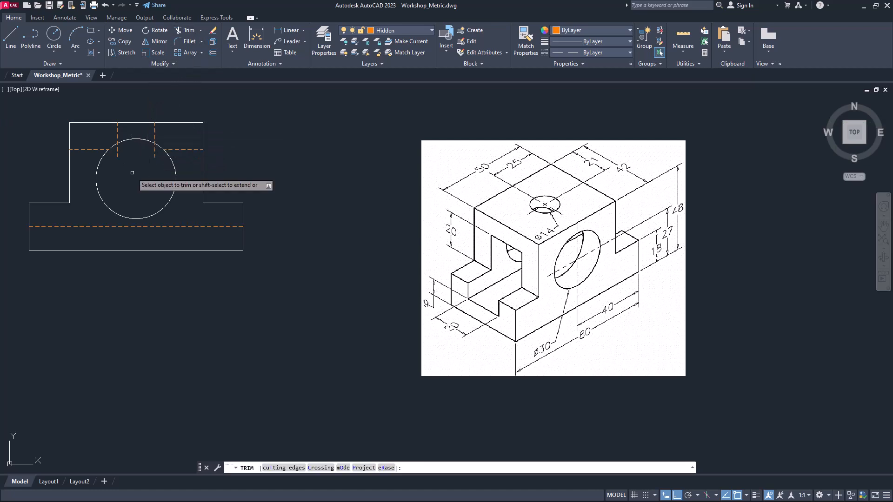
click(154, 154)
click(117, 155)
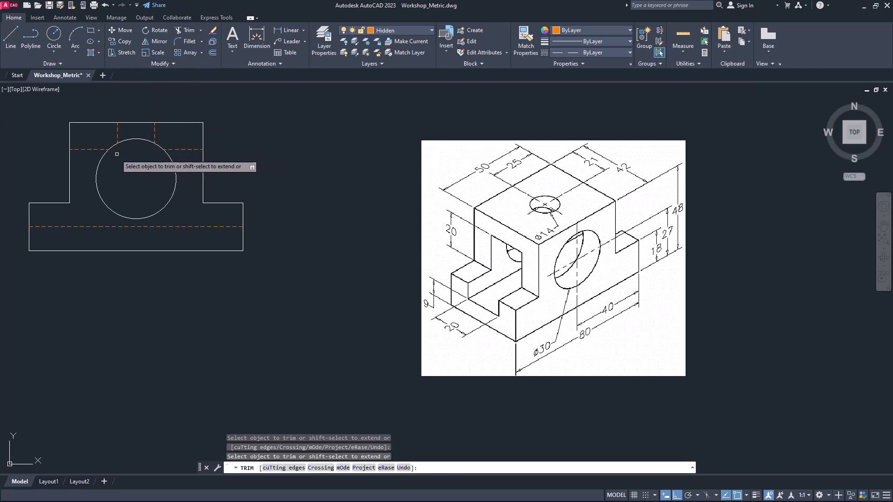
Step: On the Center Line layer, draw a vertical line about 43 mm long through the circle's center, from above the top edge to below the circle
right_click(225, 130)
click(237, 138)
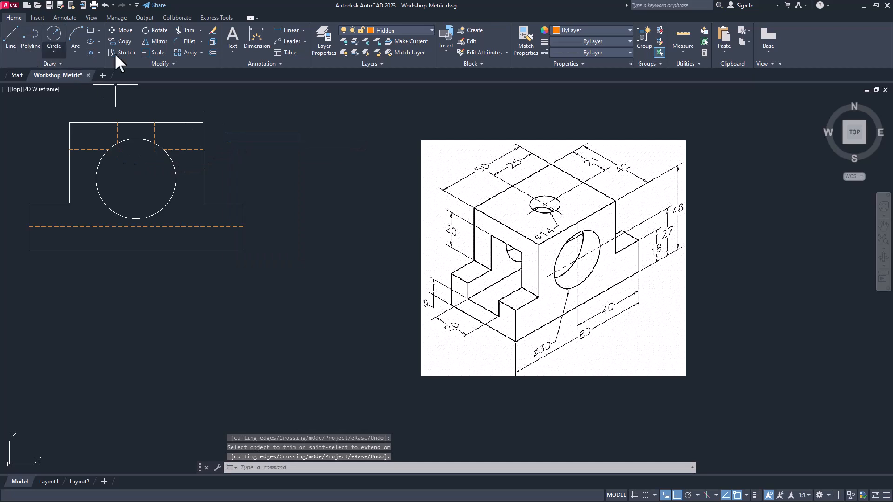
click(389, 30)
click(385, 52)
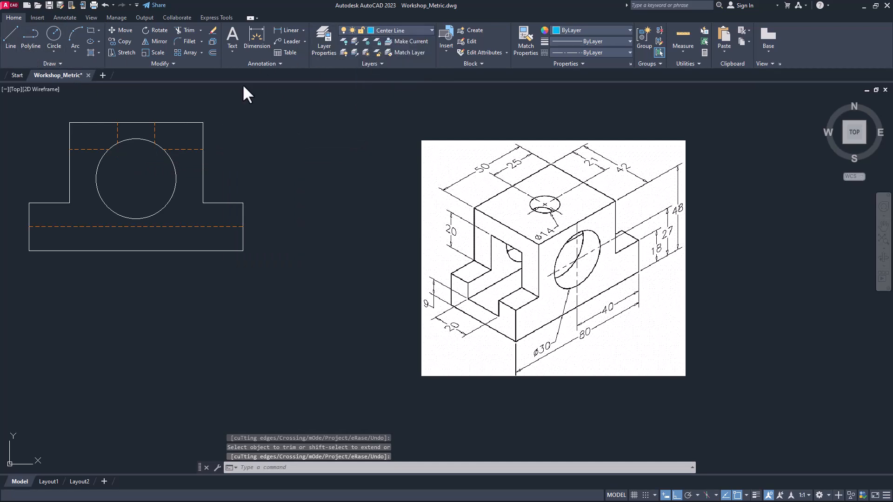
click(12, 40)
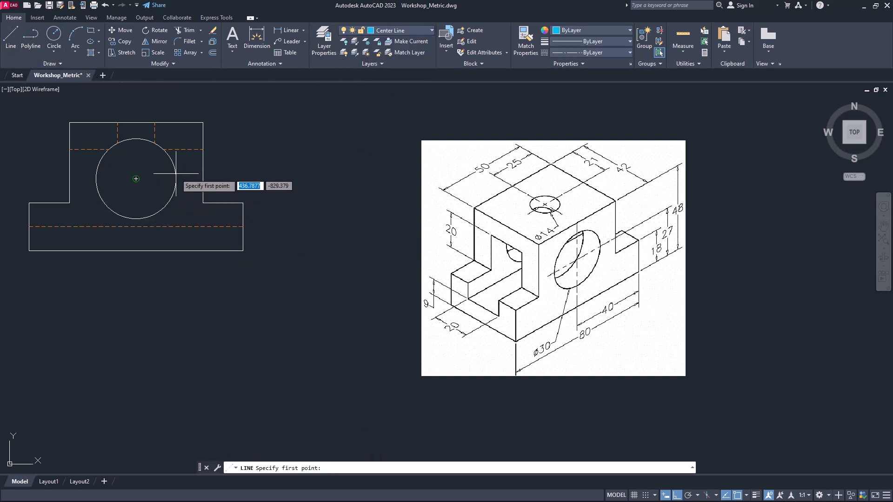
click(136, 111)
scroll(144, 225, up, 4)
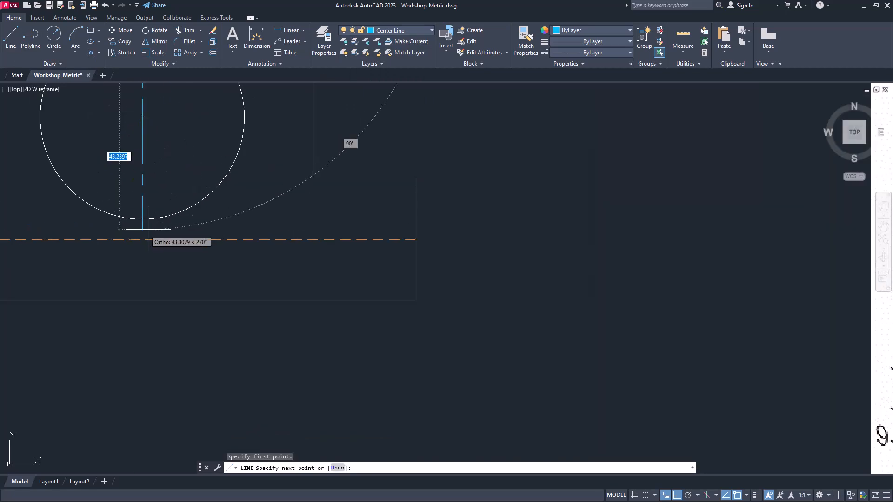
click(144, 234)
key(Return)
scroll(230, 202, down, 2)
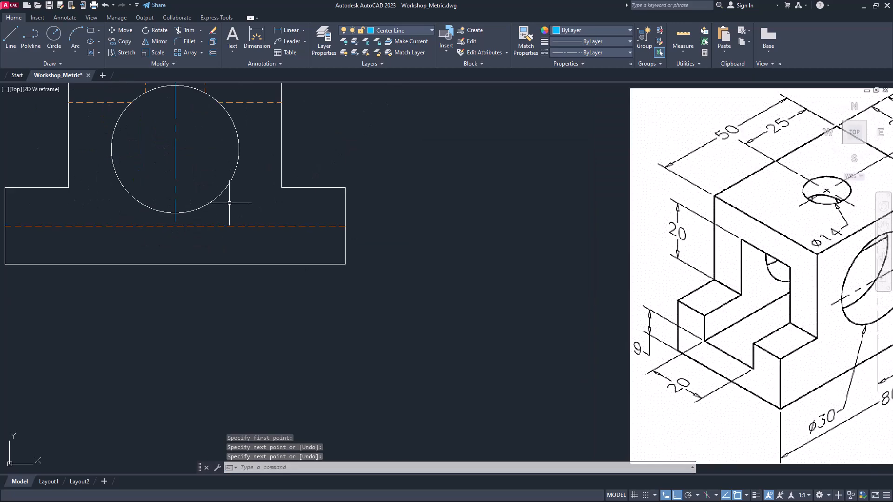
scroll(232, 203, down, 2)
middle_drag(236, 200, 172, 209)
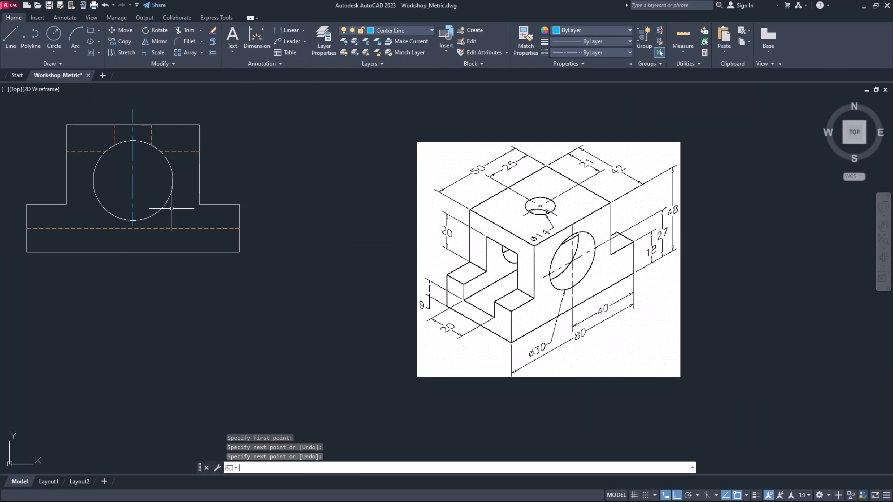
Step: Draw a horizontal center line through the circle's center, extending slightly beyond the circle on both sides
text(l)
key(Return)
click(132, 181)
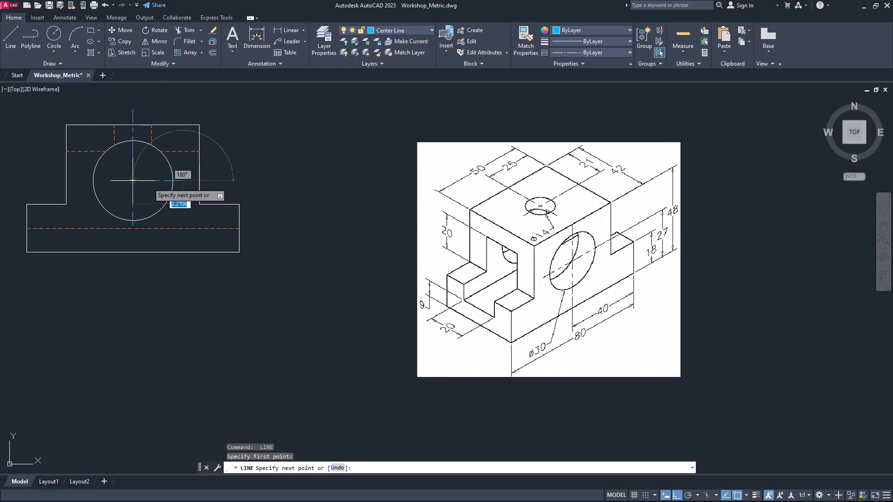
click(84, 192)
key(Return)
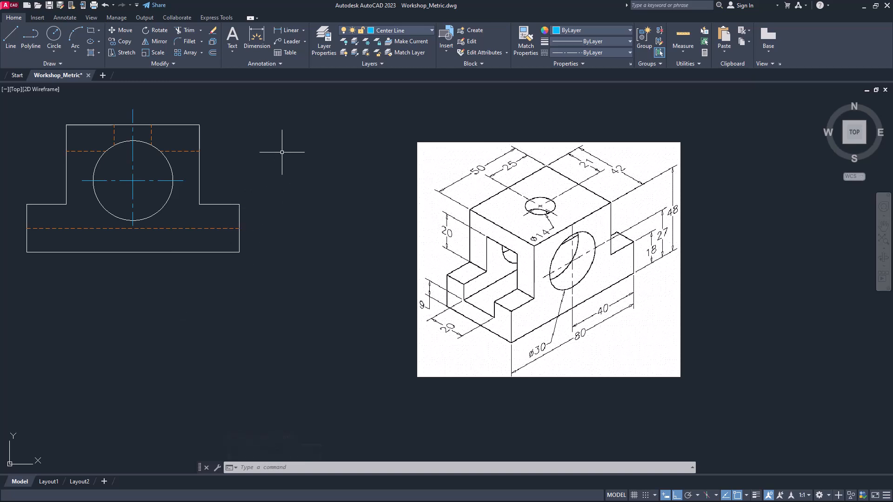
Step: On layer 0, draw an 80 by 42 mm rectangle with lines below the front view, aligned with the ends of its base
click(387, 30)
click(380, 41)
click(14, 42)
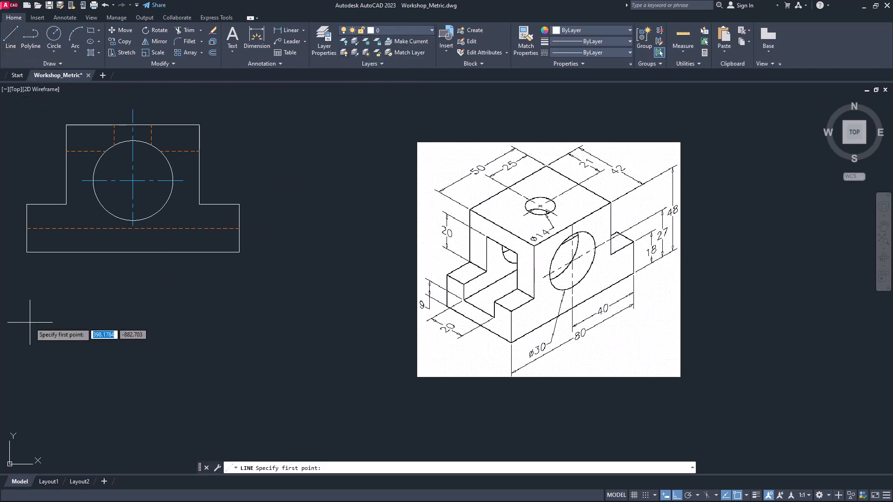
click(26, 285)
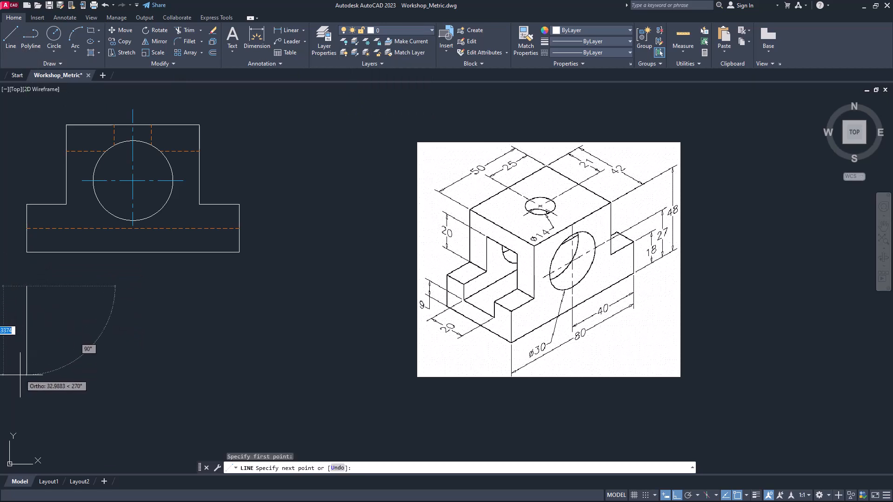
text(42)
key(Return)
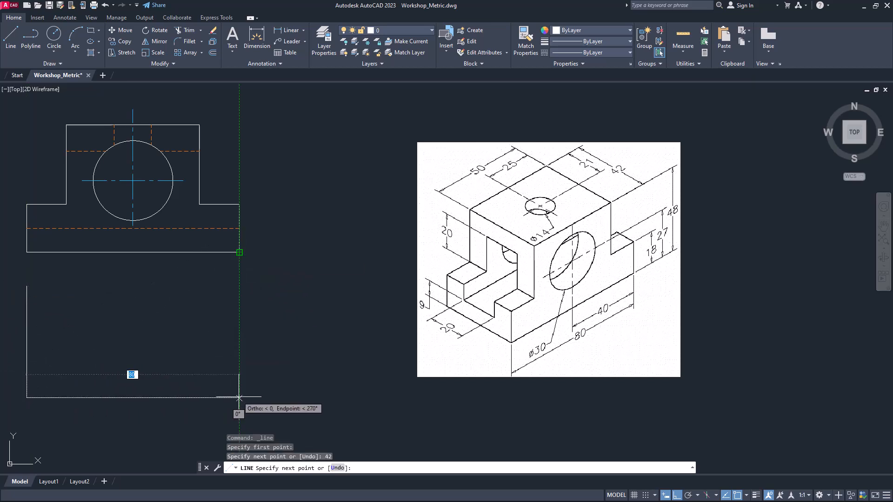
click(238, 398)
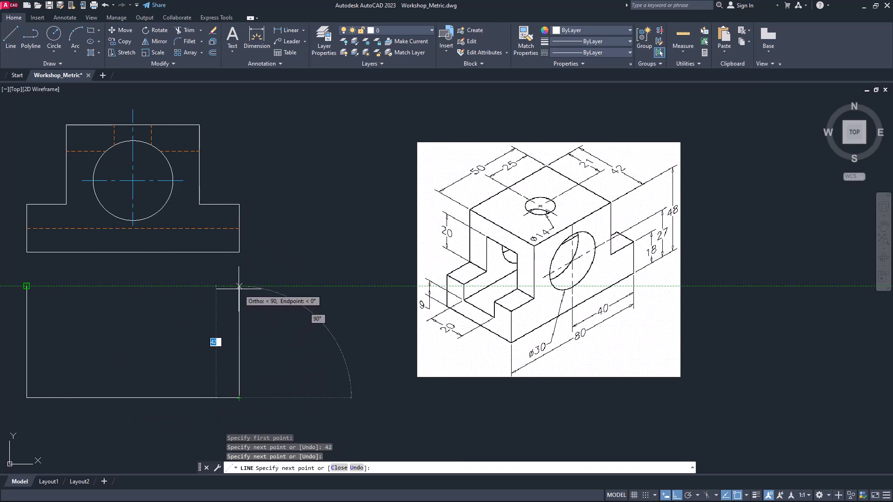
click(239, 286)
click(26, 286)
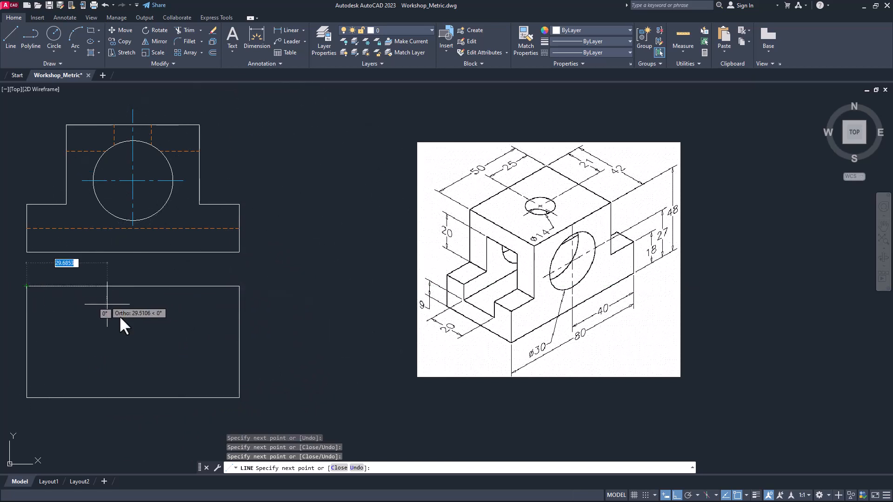
key(Return)
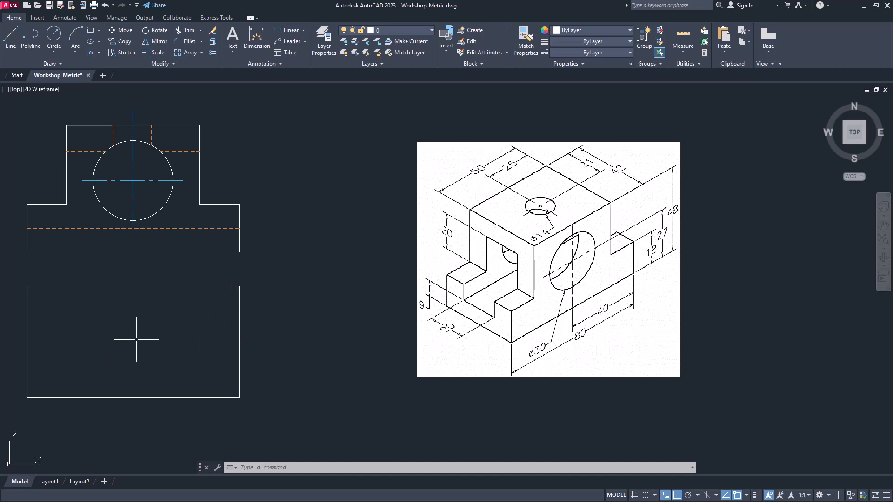
Step: Draw two 42 mm vertical lines across the top view rectangle, aligned with the sides of the front view's upper block
click(10, 36)
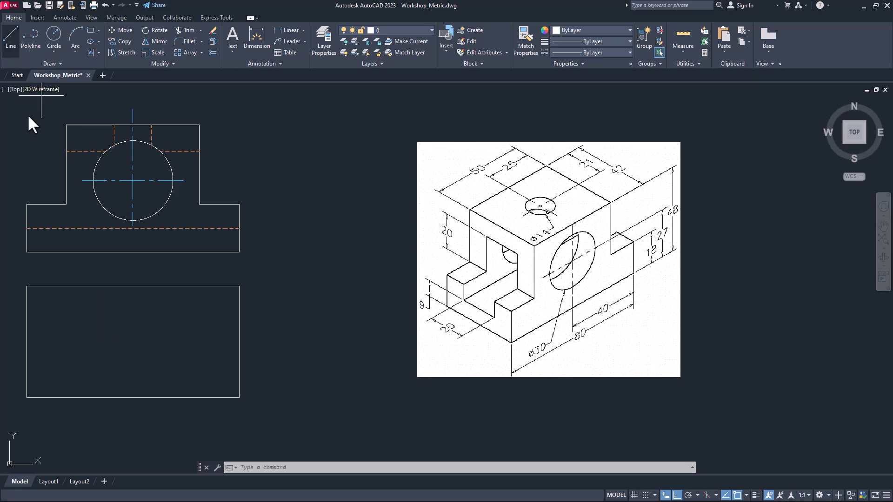
click(66, 286)
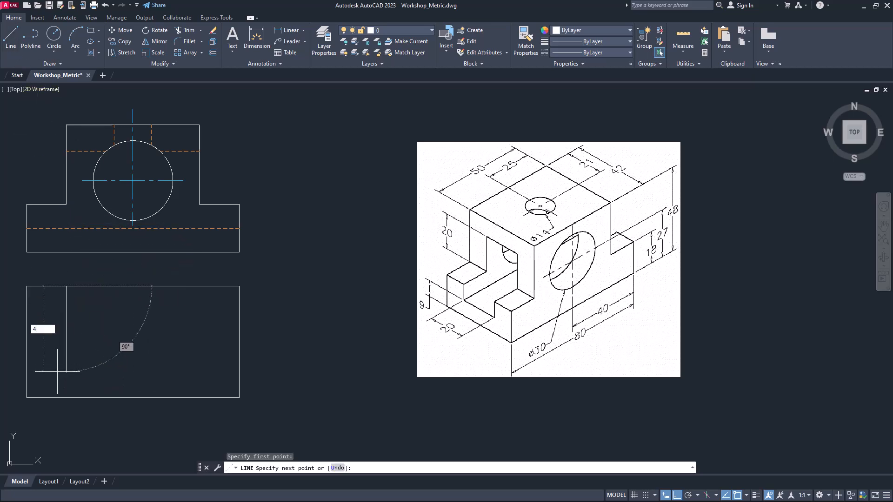
click(66, 398)
key(Return)
key(Return)
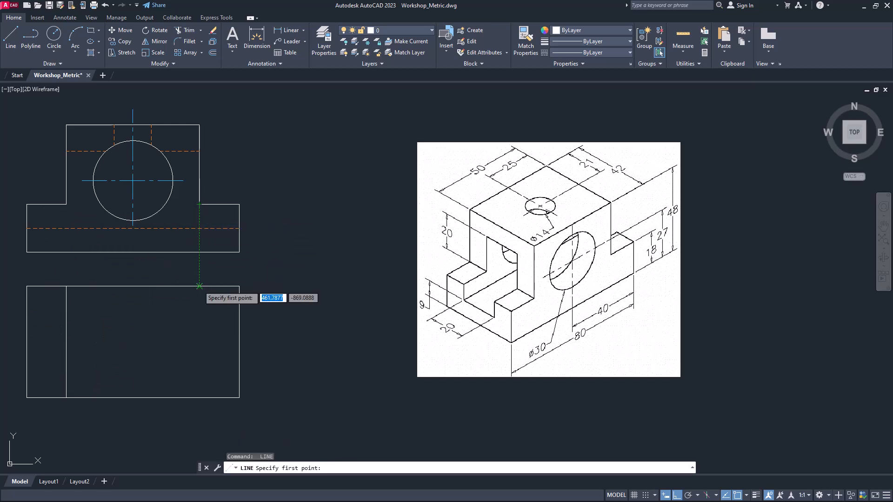
click(199, 287)
text(42)
key(Return)
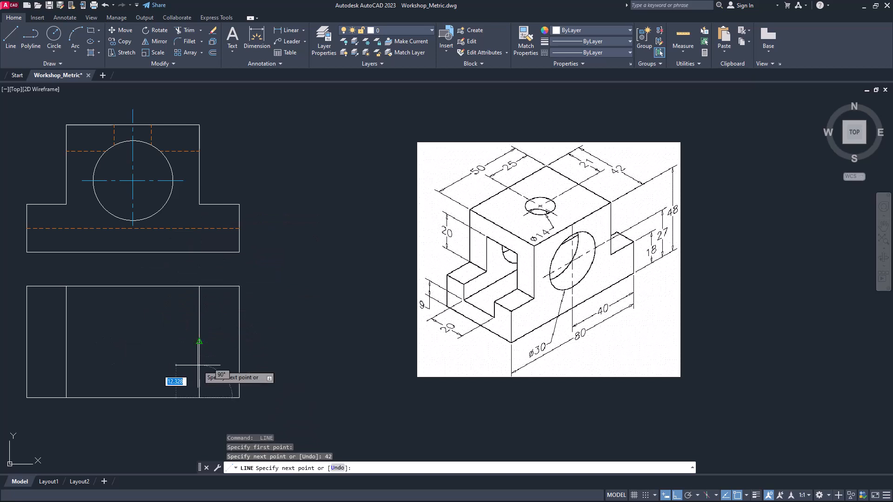
key(Return)
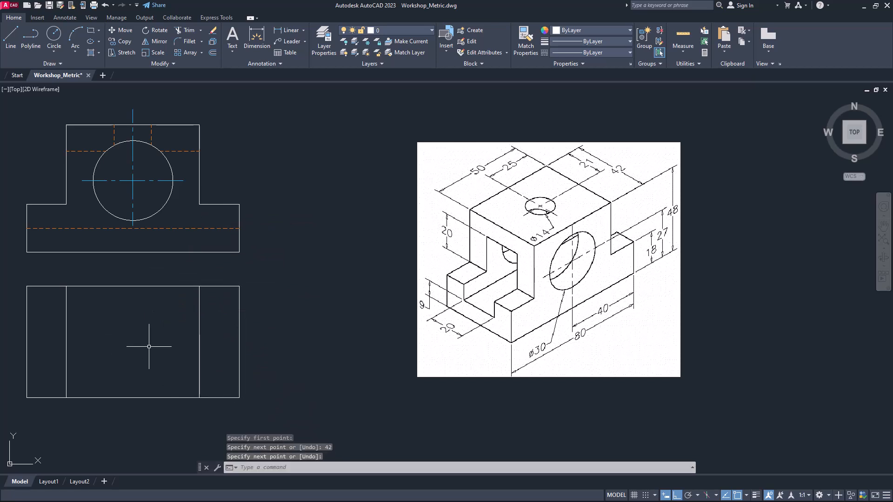
Step: Draw a 14 mm diameter circle centered midway between opposite corners of the top view's middle section
text(c)
key(Return)
shift+right_click(153, 362)
click(186, 151)
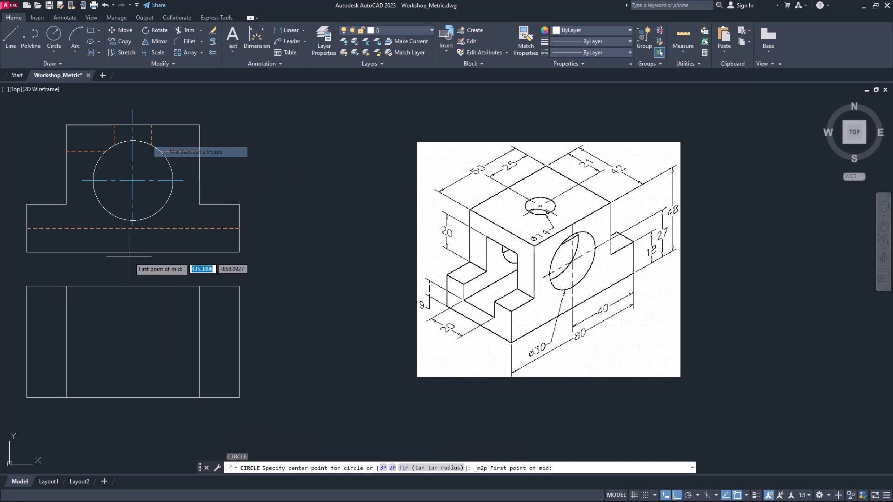
click(26, 287)
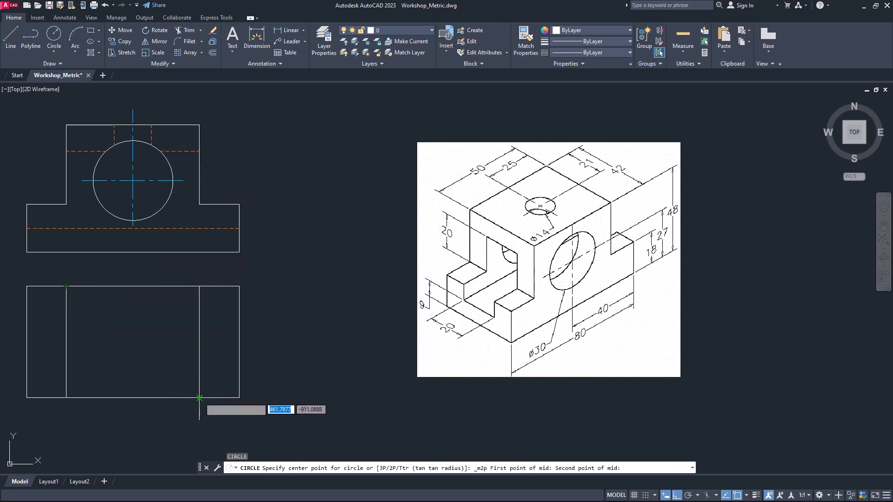
click(199, 398)
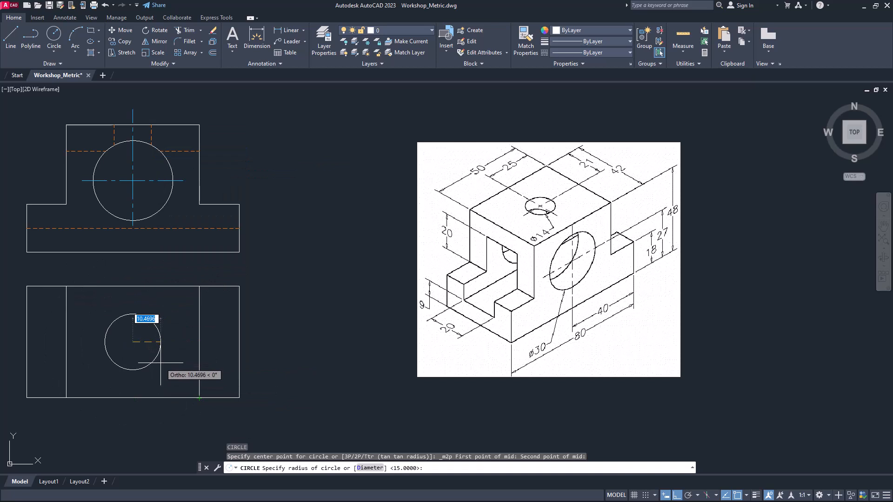
text(d)
key(Return)
text(14)
key(Return)
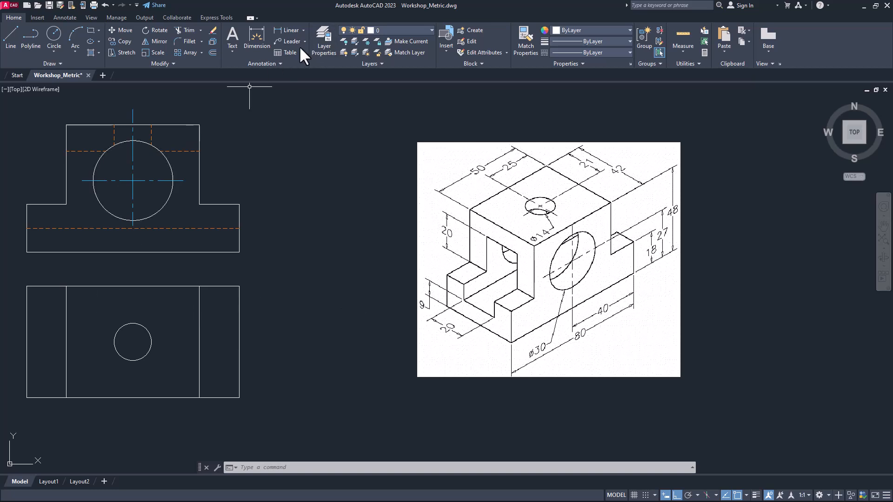
Step: Offset the upper and lower edges of the top view rectangle inward by 11 mm
key(Return)
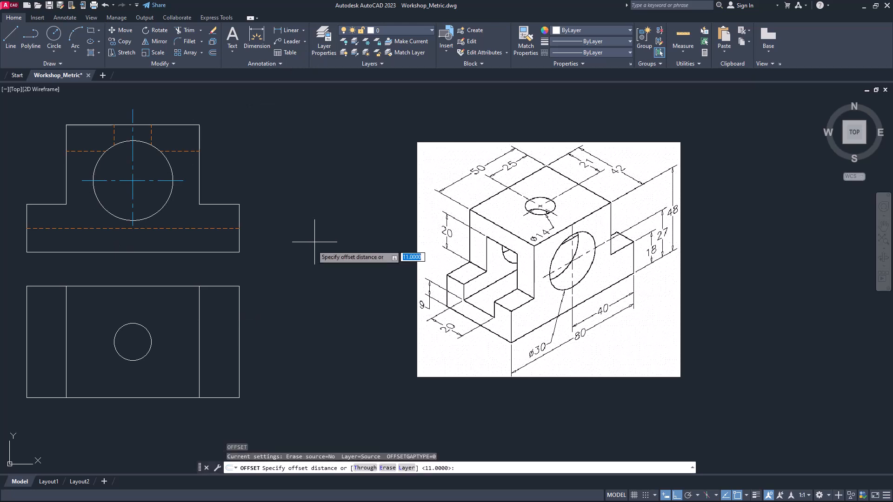
text(11)
key(Return)
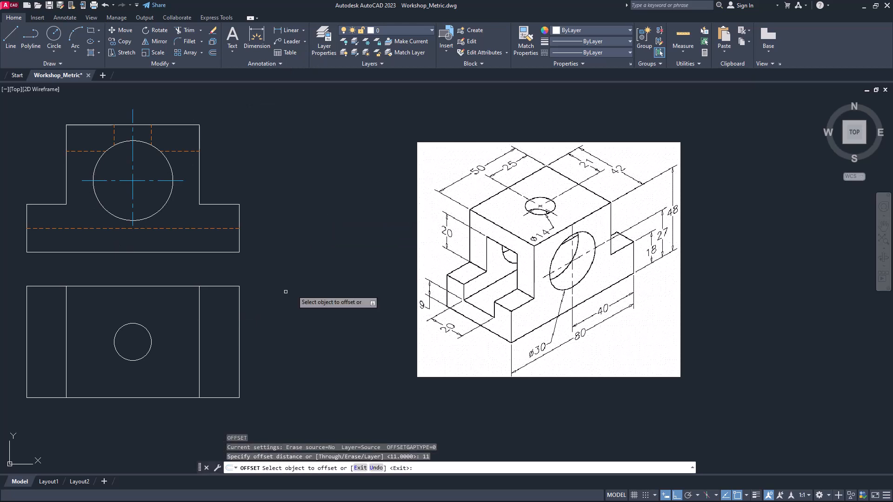
click(164, 288)
click(170, 321)
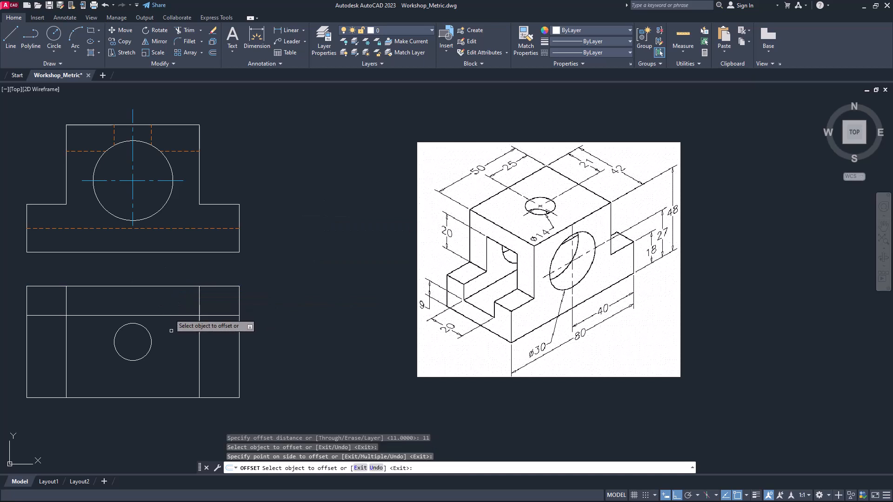
click(172, 397)
click(173, 385)
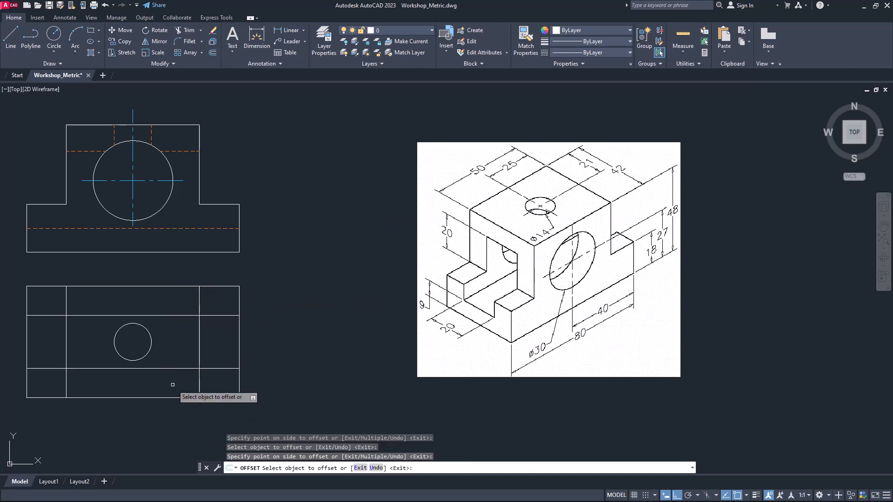
key(Escape)
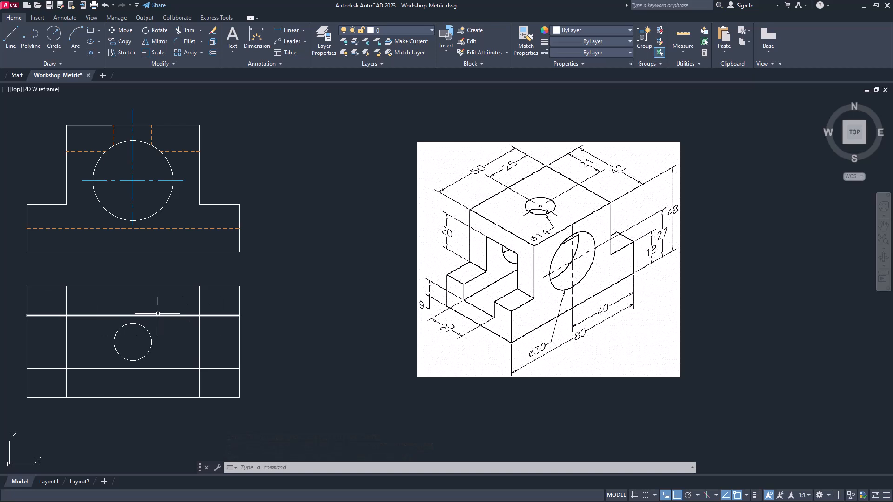
Step: Break the top view's upper offset line at its intersections with both vertical lines
click(164, 63)
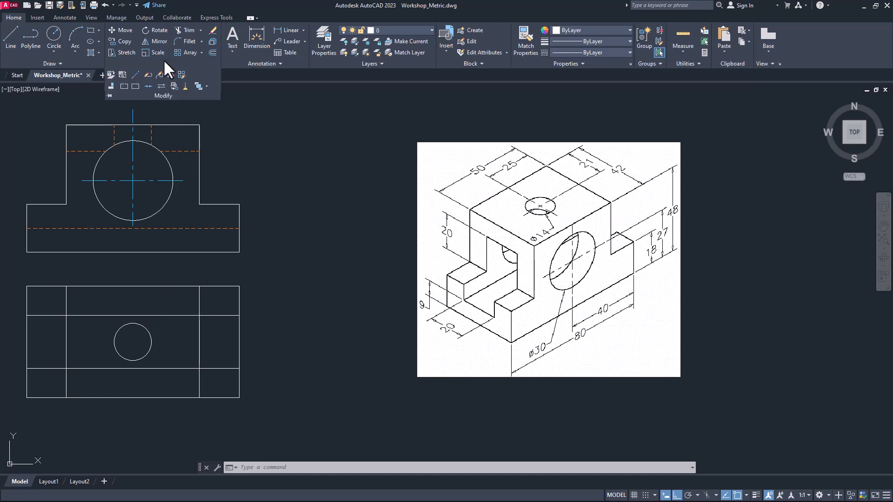
click(135, 87)
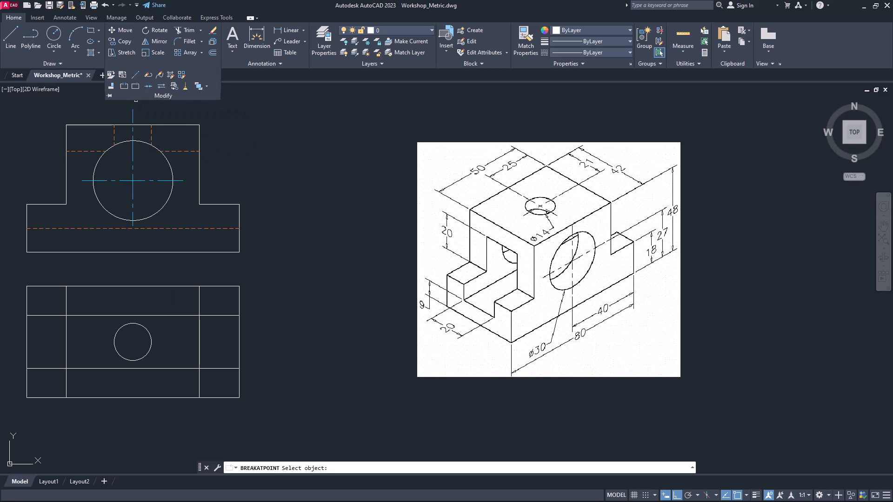
click(123, 315)
click(73, 315)
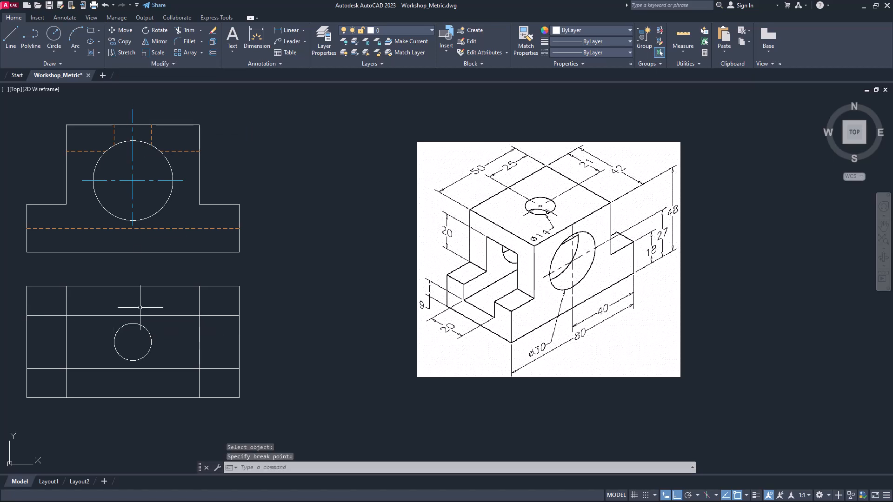
key(Return)
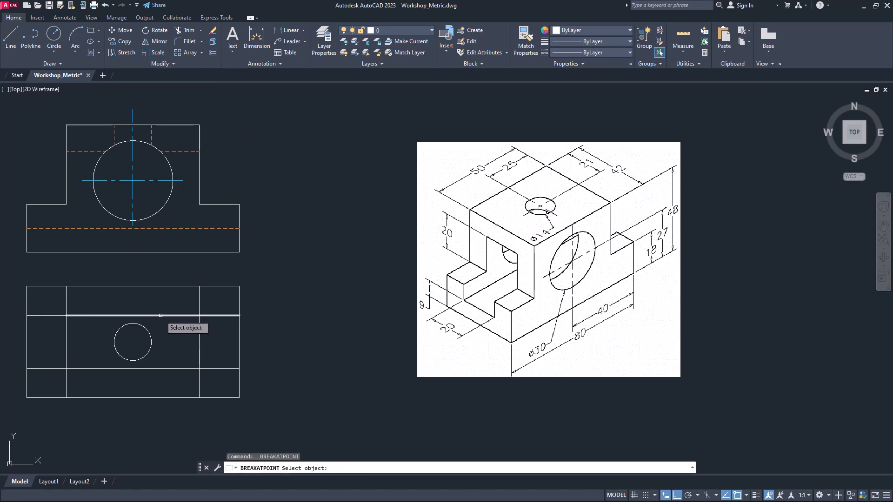
click(160, 316)
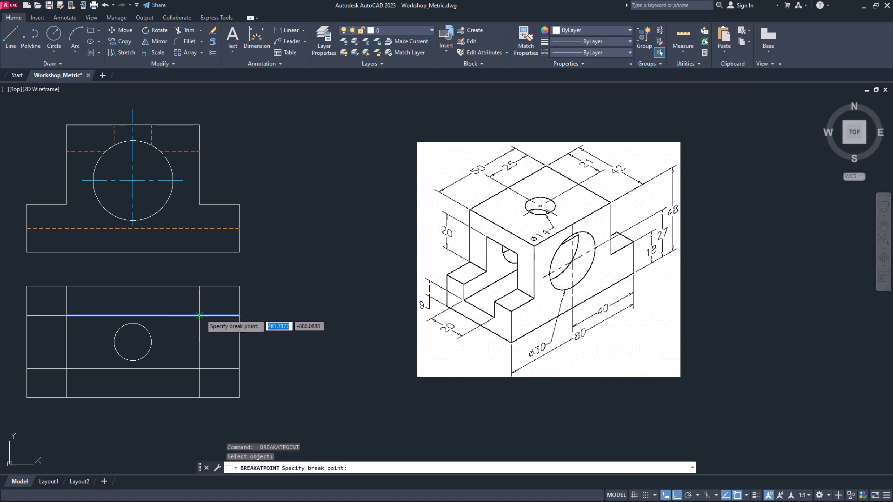
click(200, 315)
Step: Break the top view's lower offset line at its intersections with both vertical lines
key(Return)
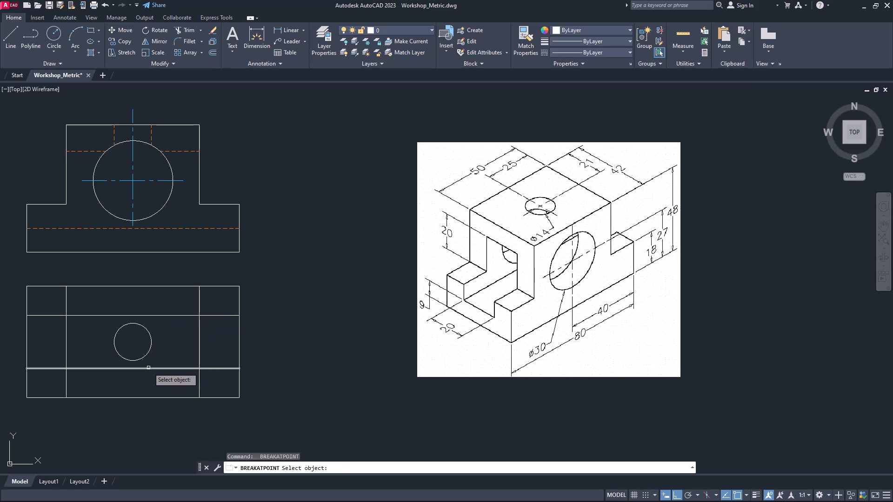
click(159, 369)
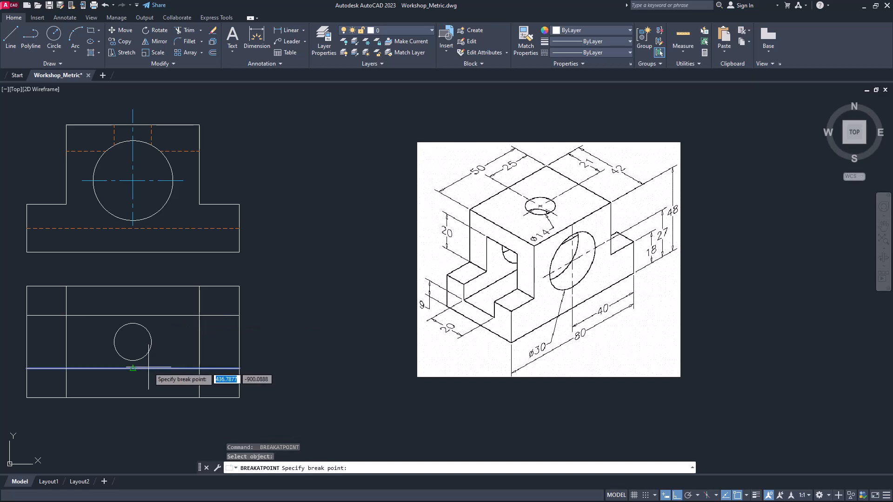
click(66, 369)
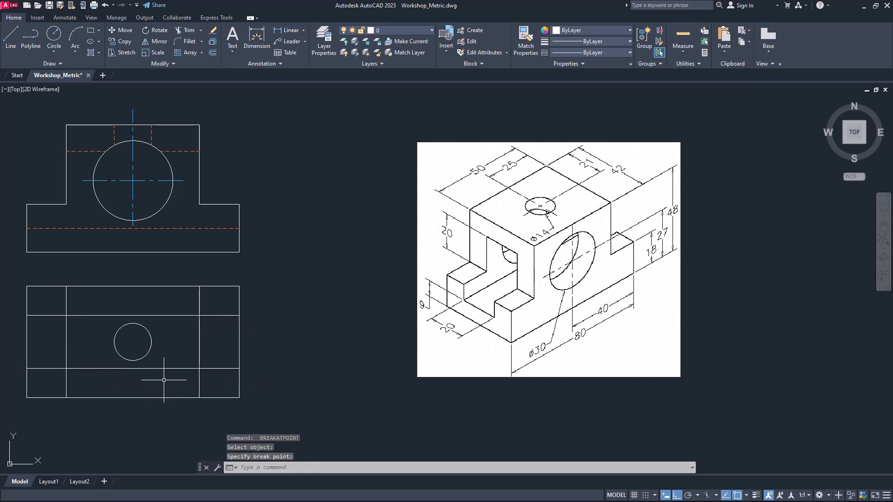
key(Return)
click(181, 368)
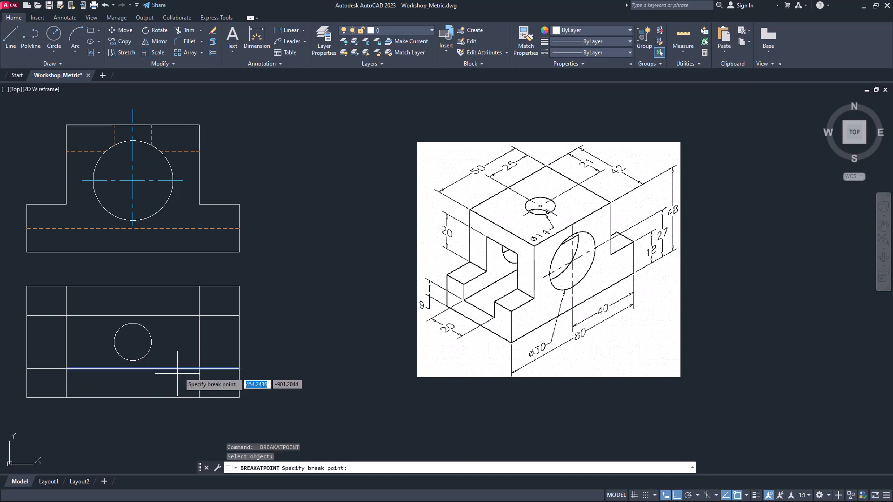
click(202, 378)
Step: Assign the middle segments of both broken offset lines in the top view to the Hidden layer
click(176, 383)
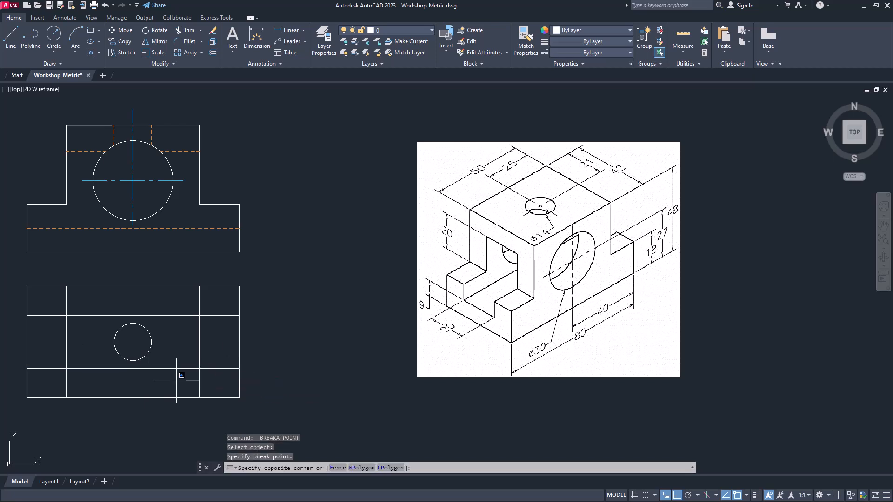
click(177, 308)
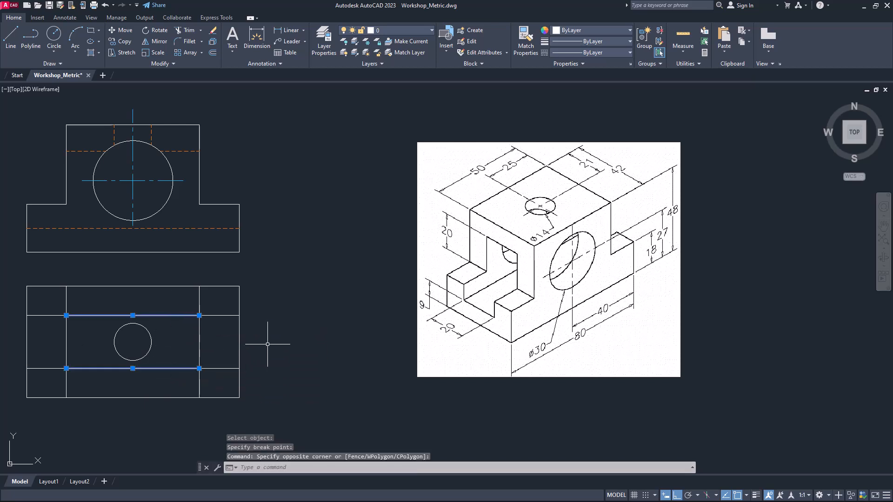
click(400, 30)
click(394, 112)
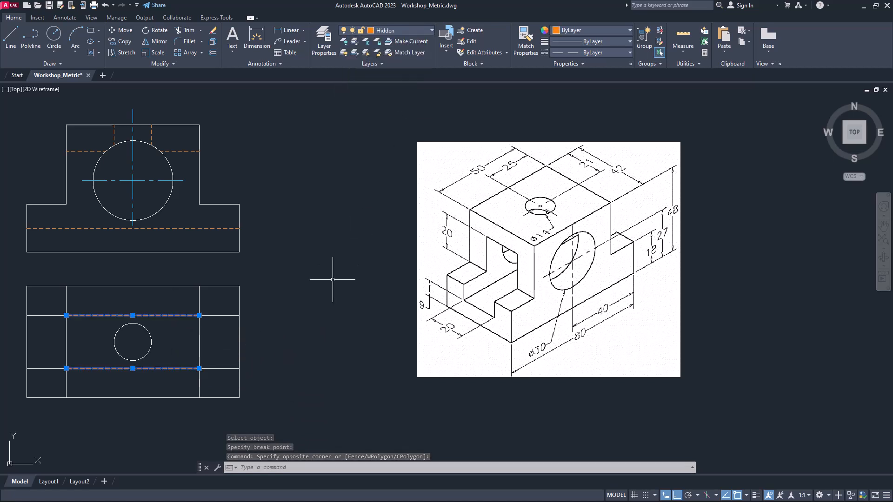
key(Escape)
key(Escape)
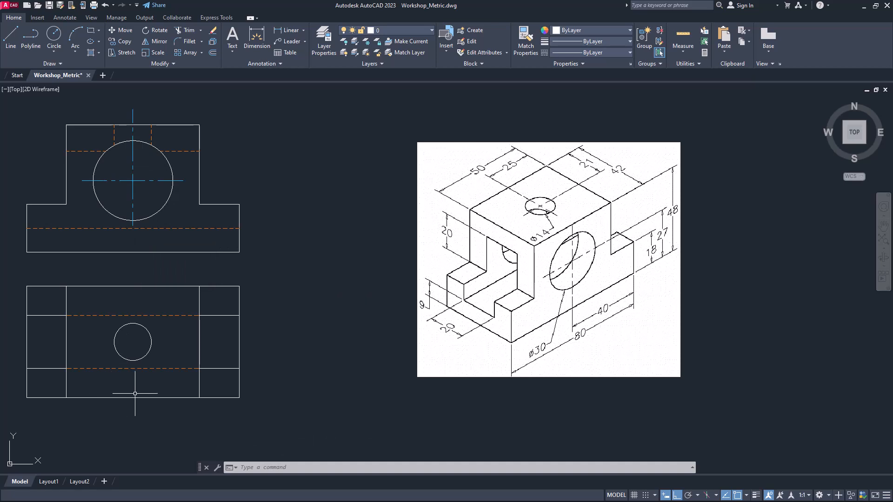
Step: On the Hidden layer, draw an 11 mm line down from the top view's upper edge, aligned with the large front-view circle's left quadrant
click(389, 34)
click(387, 111)
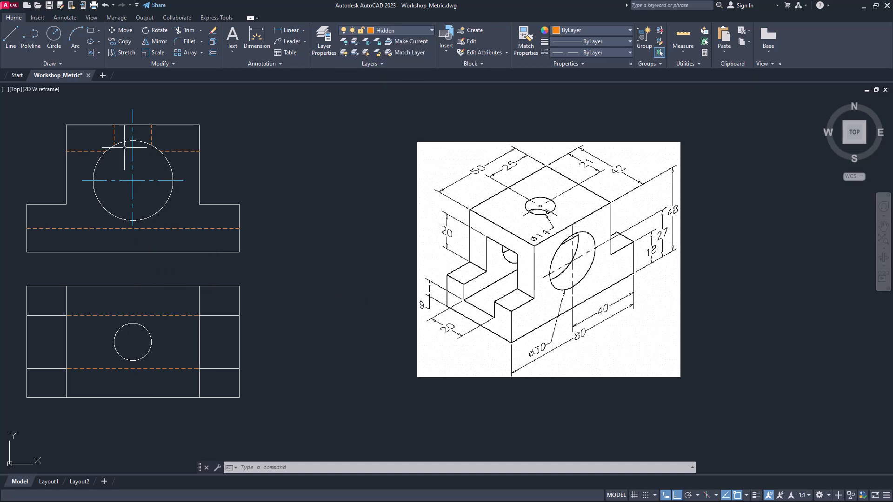
click(9, 46)
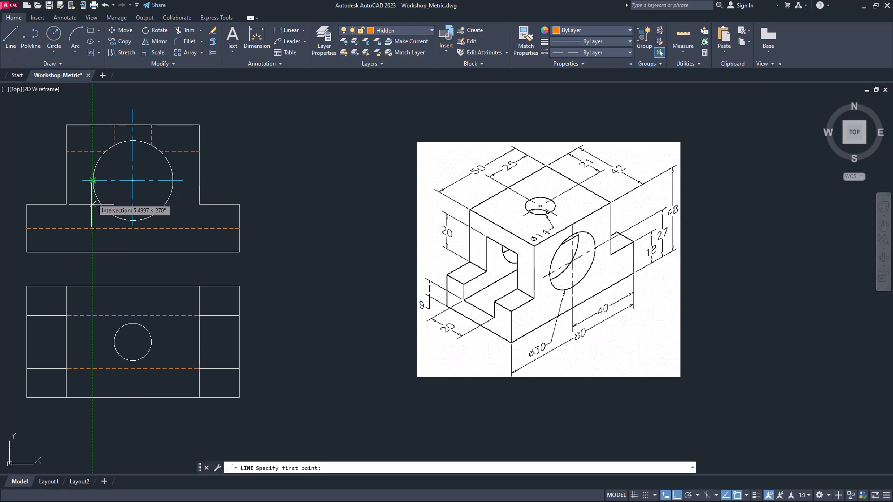
click(93, 286)
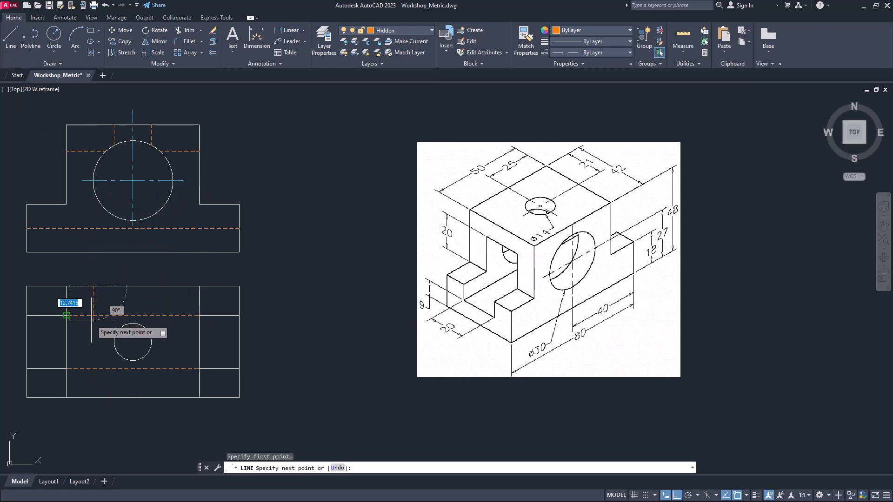
text(11)
key(Return)
key(Return)
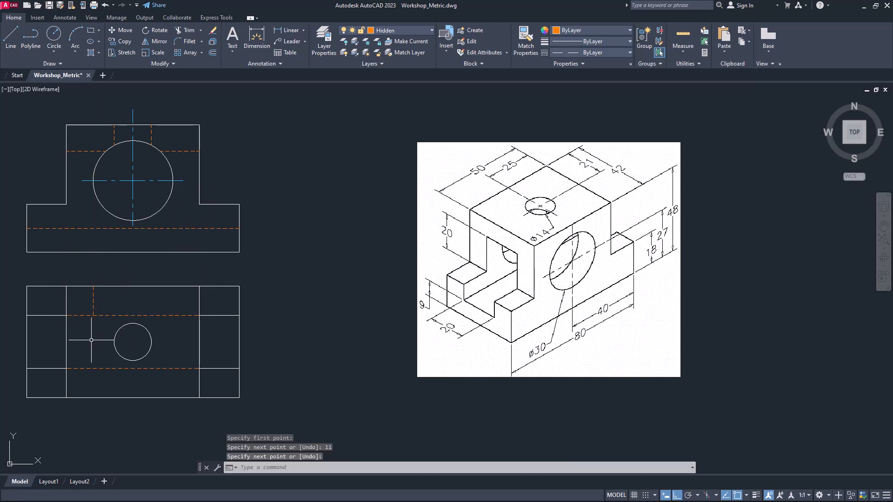
Step: Draw a matching 11 mm vertical hidden line from the top view's lower hidden line down to its lower edge
key(Return)
click(93, 368)
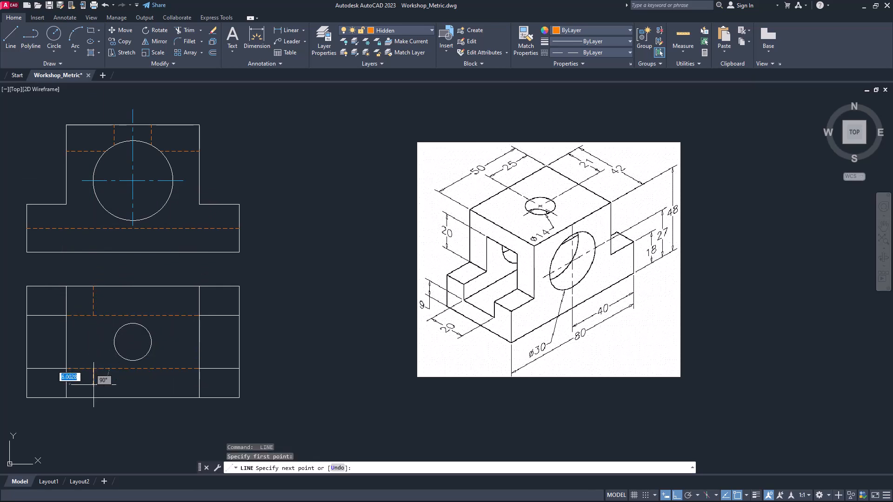
text(11)
key(Return)
key(Return)
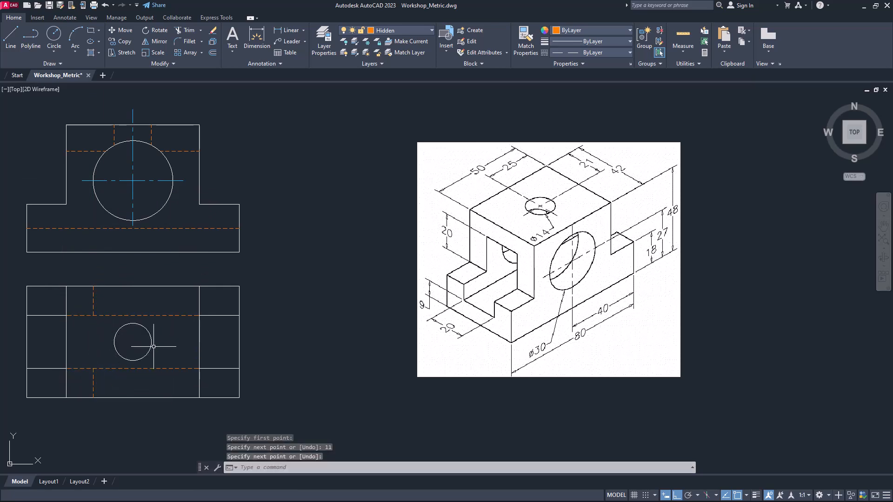
Step: Mirror both short vertical hidden lines about the vertical axis through the top view circle's center, keeping the originals, and save the drawing
click(159, 41)
click(85, 276)
click(102, 394)
click(93, 388)
key(Return)
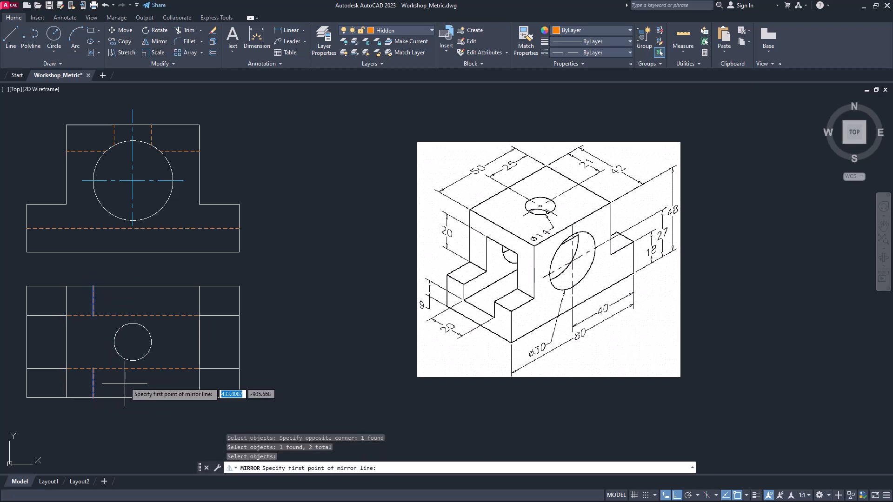
click(133, 341)
click(134, 275)
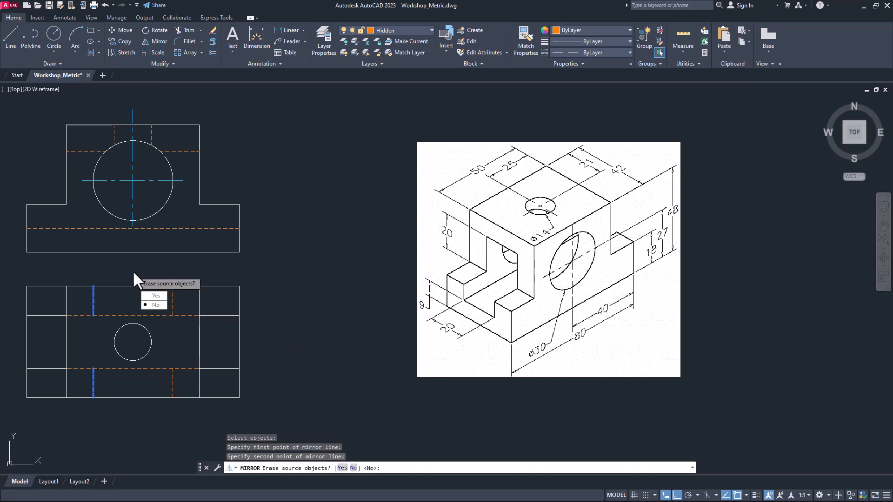
key(Return)
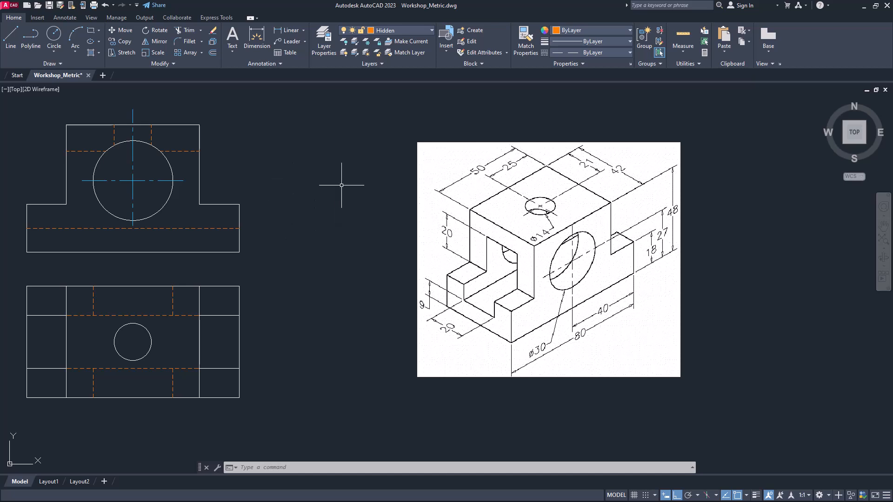
key(ctrl+s)
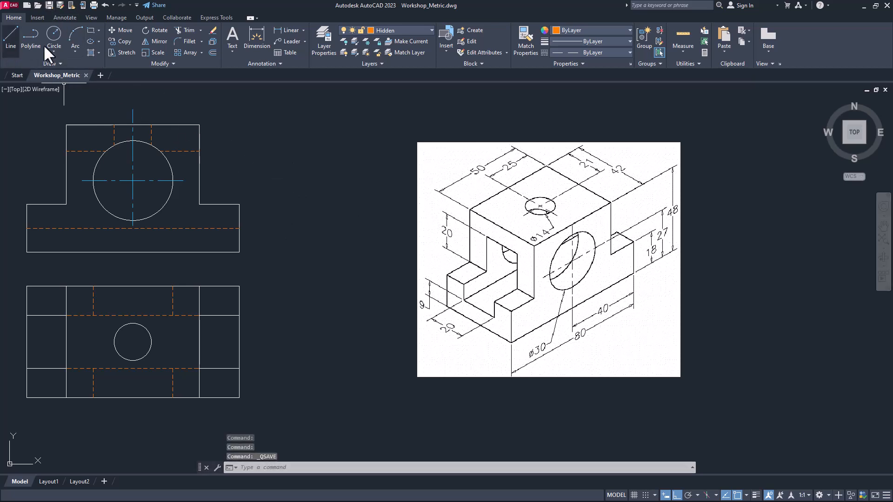
click(370, 30)
click(372, 43)
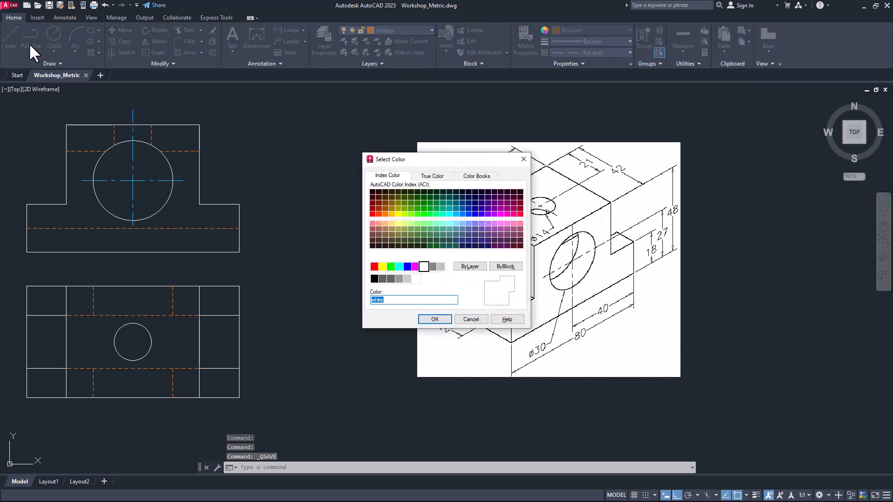
click(472, 317)
Step: On layer 0, draw a 42 mm wide rectangle beside the front view as the side view outline, aligned with the front view's base and top
click(391, 31)
click(389, 41)
click(13, 37)
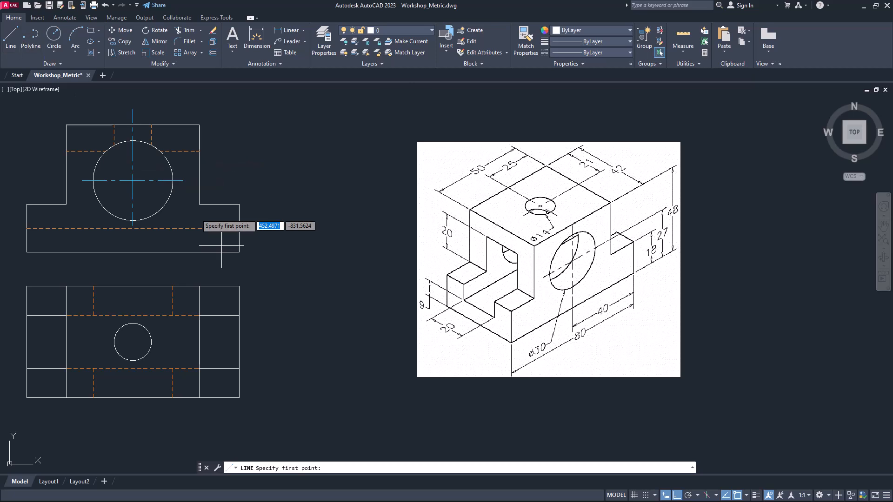
click(279, 252)
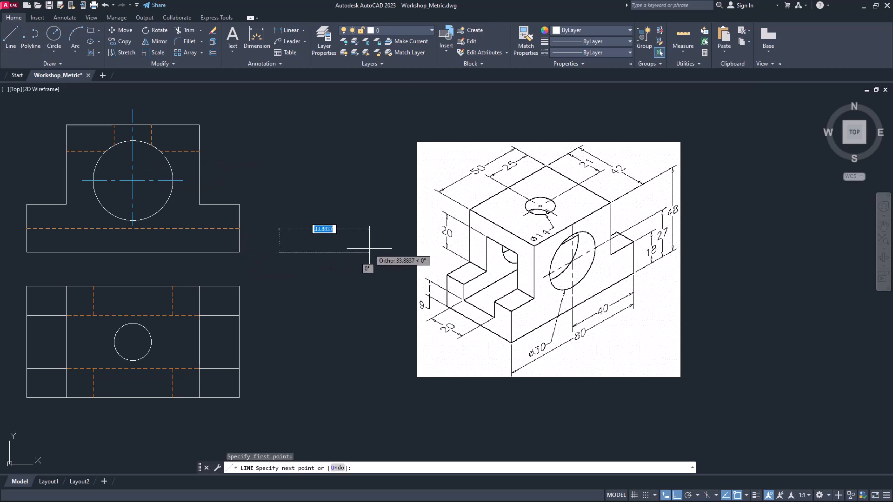
text(42)
key(Return)
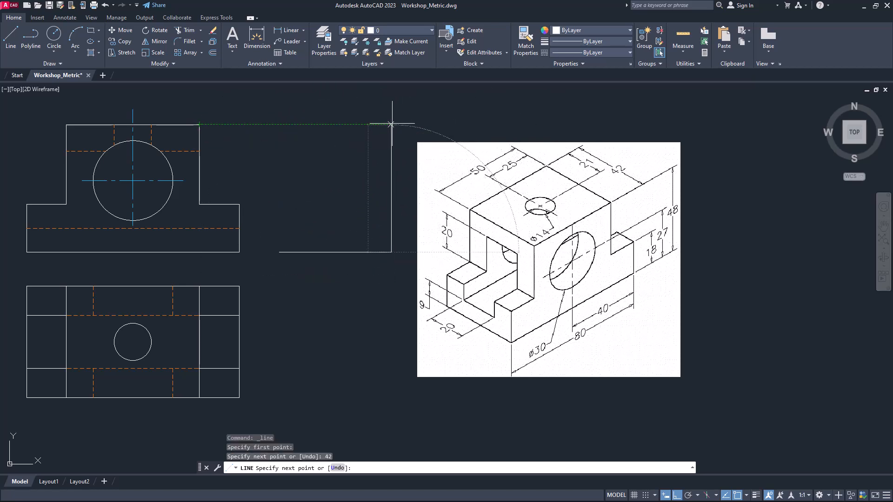
click(391, 125)
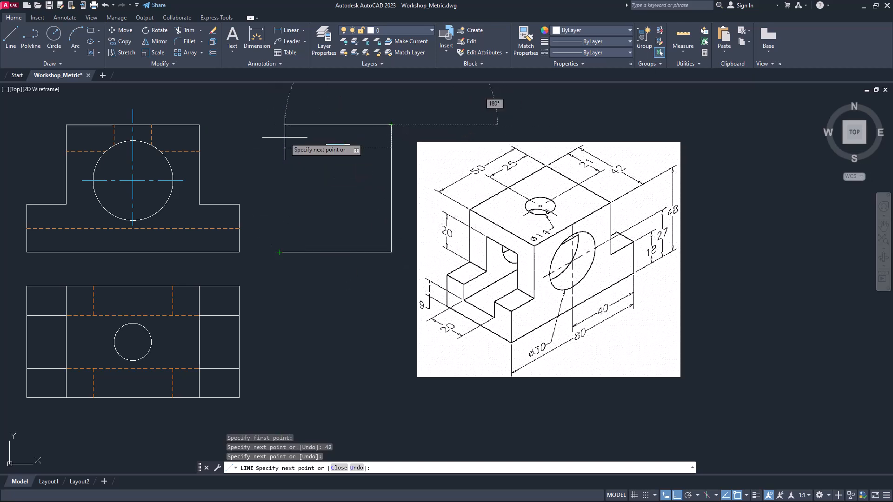
click(279, 125)
click(279, 252)
key(Return)
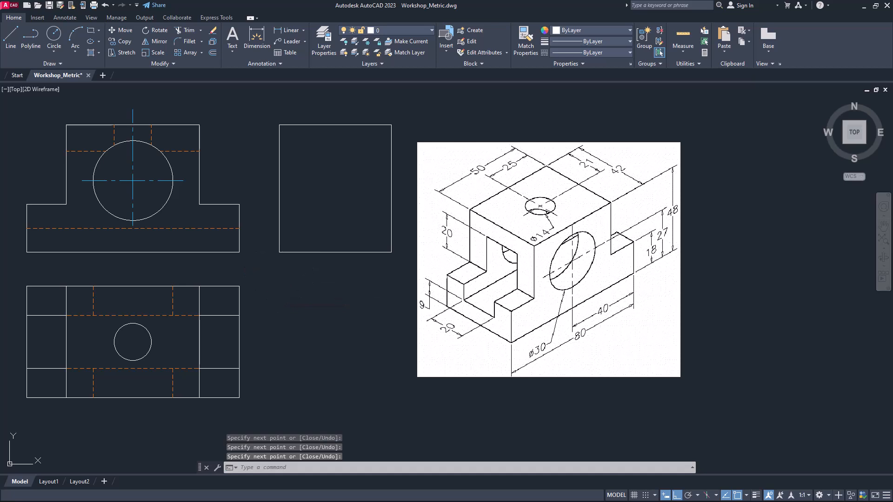
Step: Draw the side view's stepped profile from the left edge at base-step height: 11 mm right, 9 down, 20 right, 9 up and 11 right
click(11, 38)
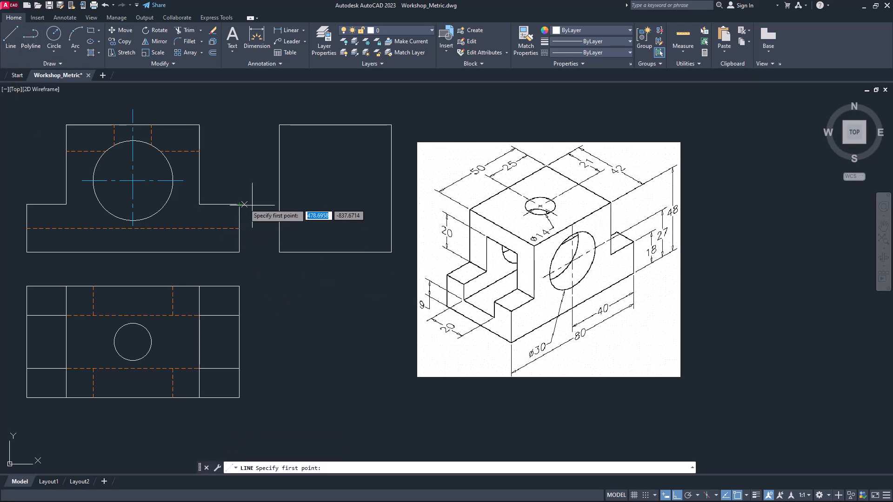
click(279, 205)
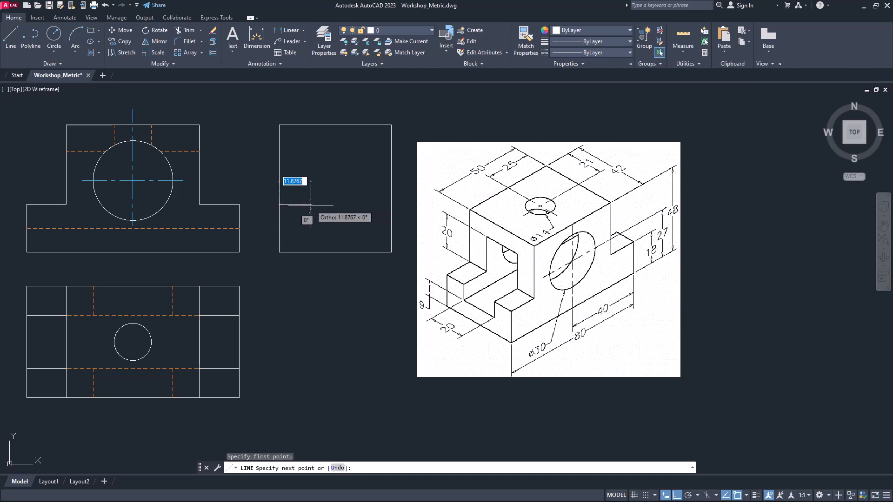
text(11)
key(Return)
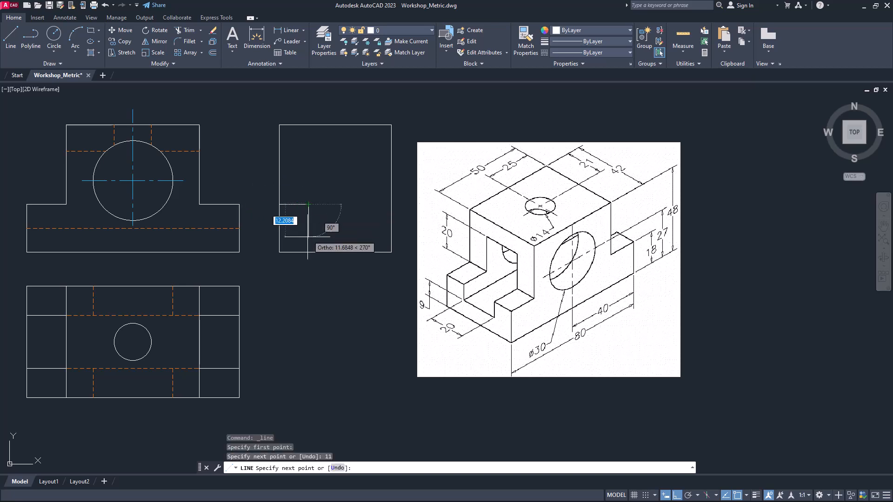
text(9)
key(Return)
text(20)
key(Return)
text(9)
key(Return)
text(11)
key(Return)
key(Return)
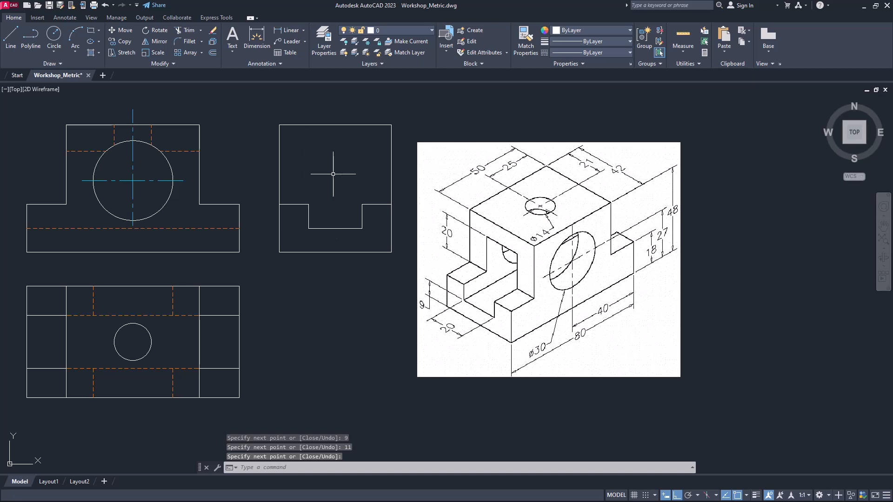
Step: Close the side view's opening above the notch with two vertical lines and a 20 mm top line level with the front view's upper hidden line
click(10, 38)
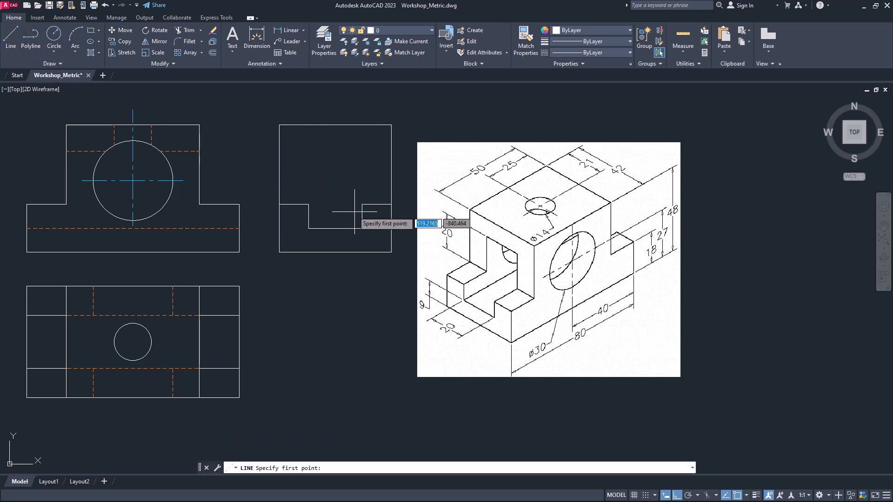
click(308, 204)
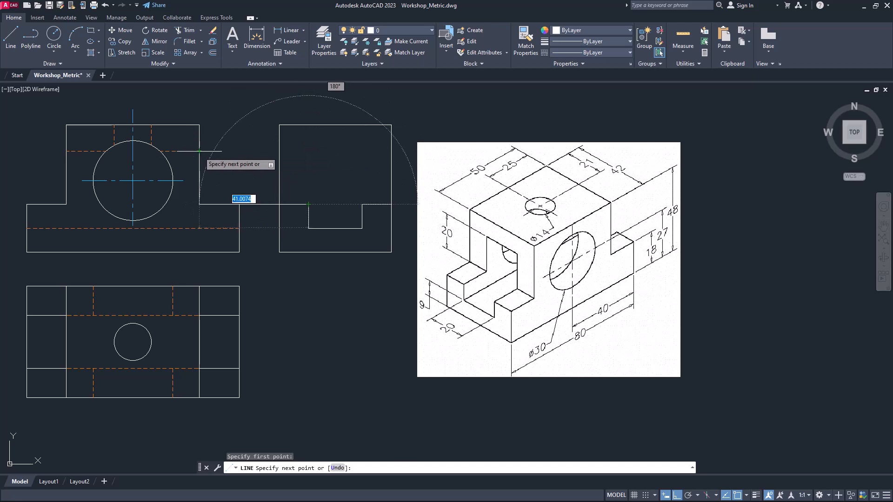
click(309, 151)
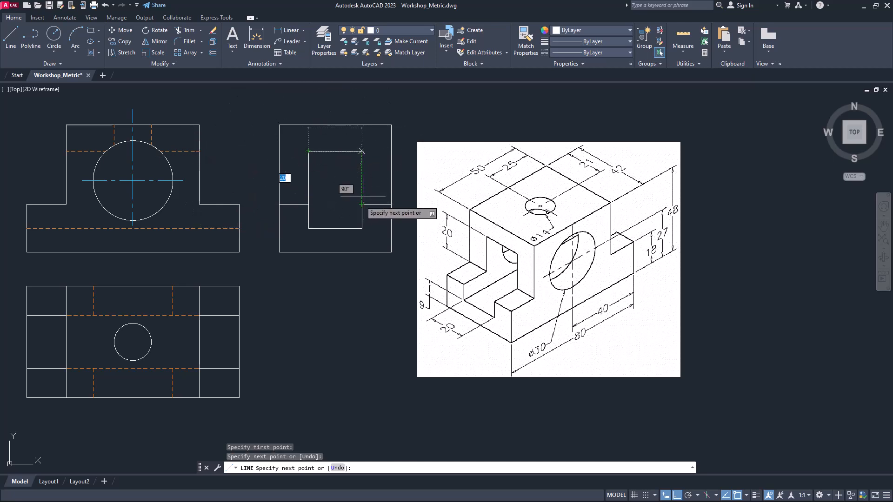
click(362, 151)
click(362, 203)
right_click(370, 171)
click(390, 178)
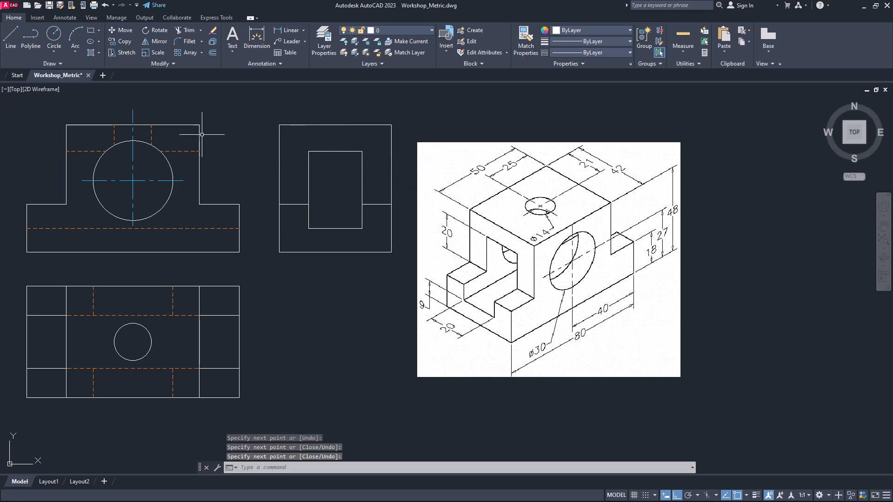
Step: On the Center Line layer, draw a vertical center line through the middle of the side view, from above its top edge to below the opening
click(392, 27)
click(389, 53)
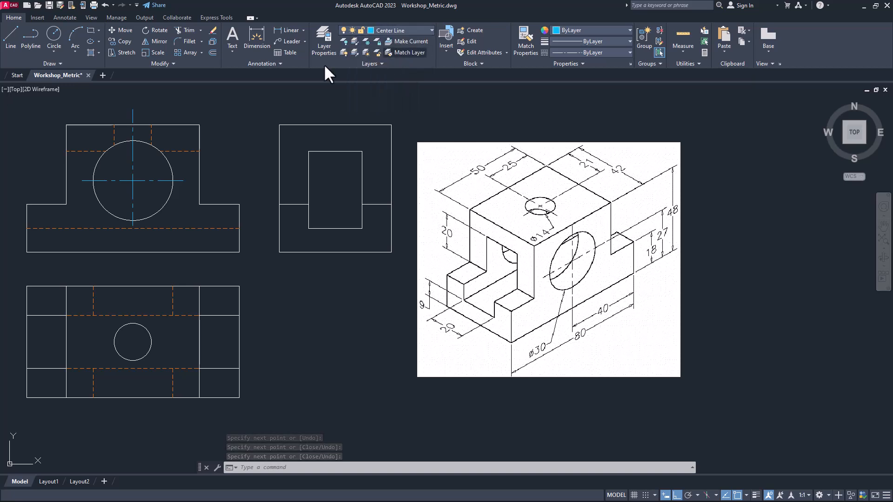
click(18, 45)
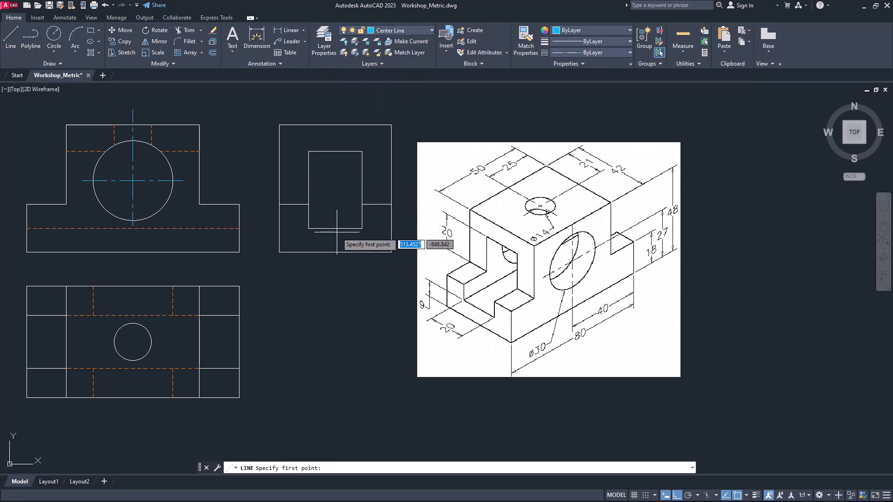
click(335, 107)
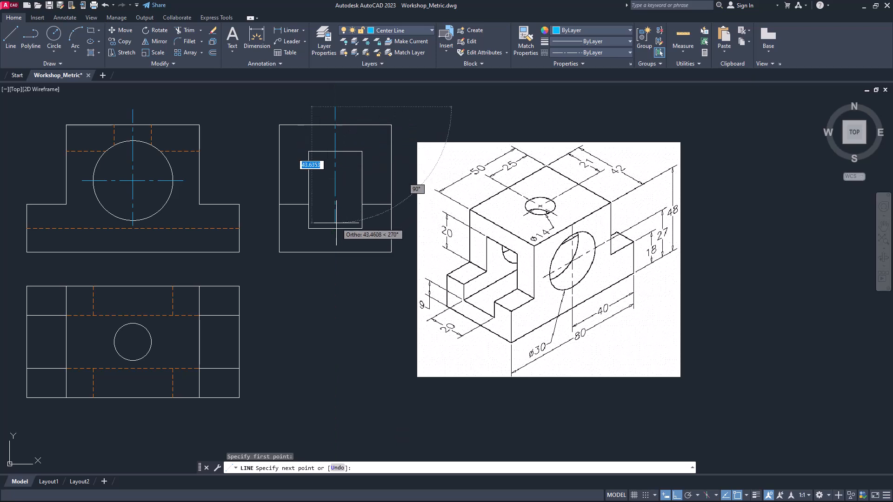
click(335, 242)
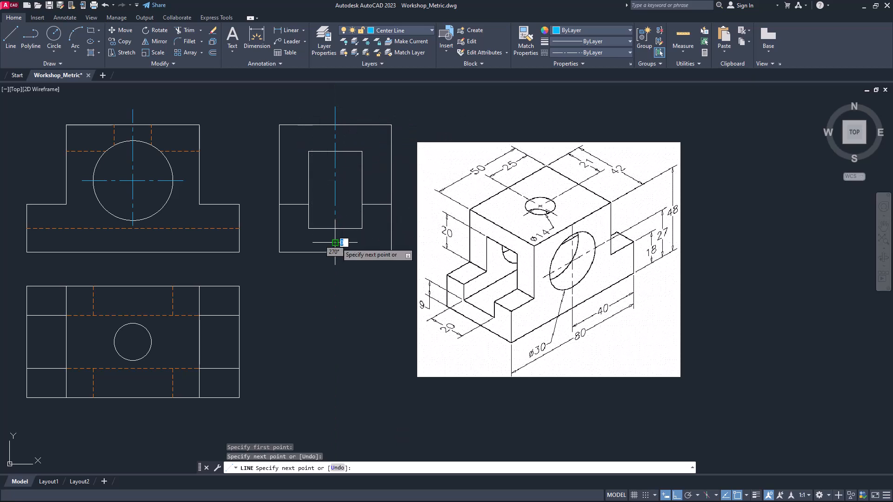
key(Return)
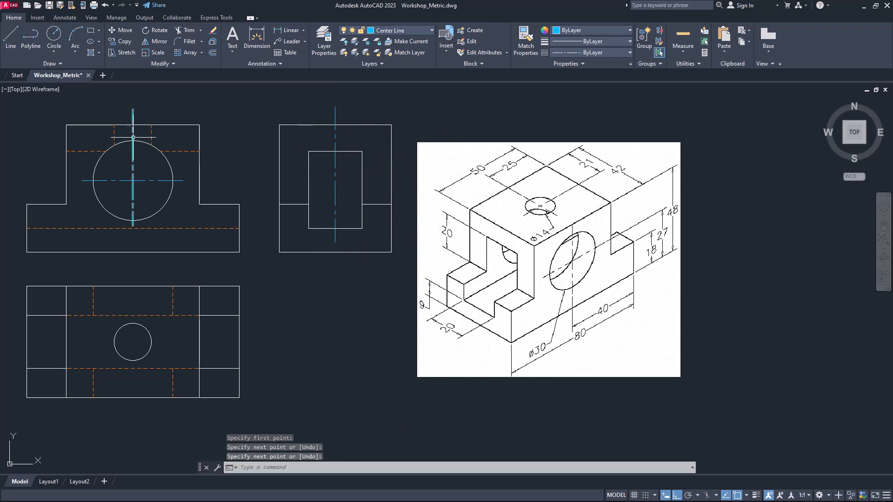
Step: Copy the front view's two short vertical hidden lines to the side view, from the top edge's midpoint to the side view's top edge midpoint
click(123, 41)
click(111, 117)
click(168, 155)
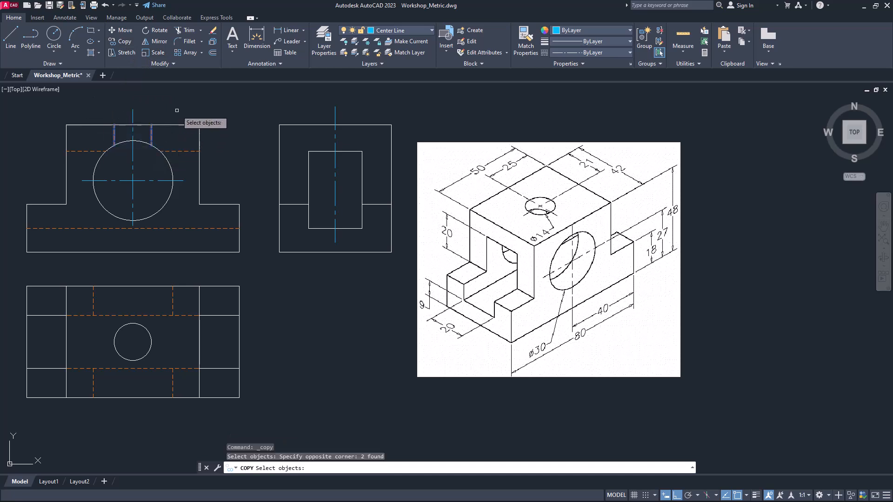
key(Return)
click(132, 124)
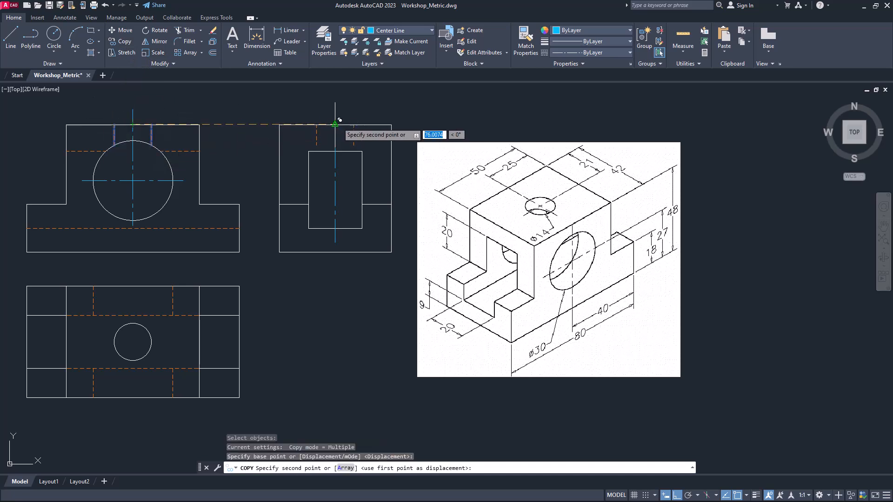
click(335, 125)
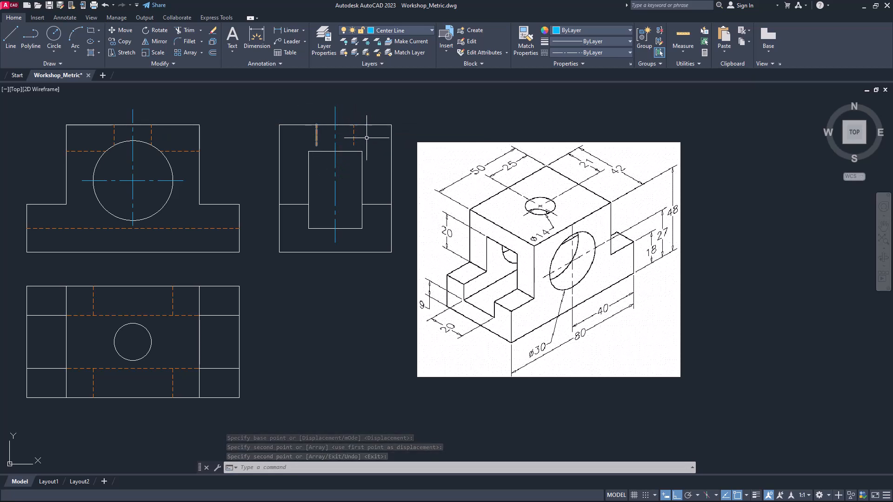
click(326, 143)
key(Return)
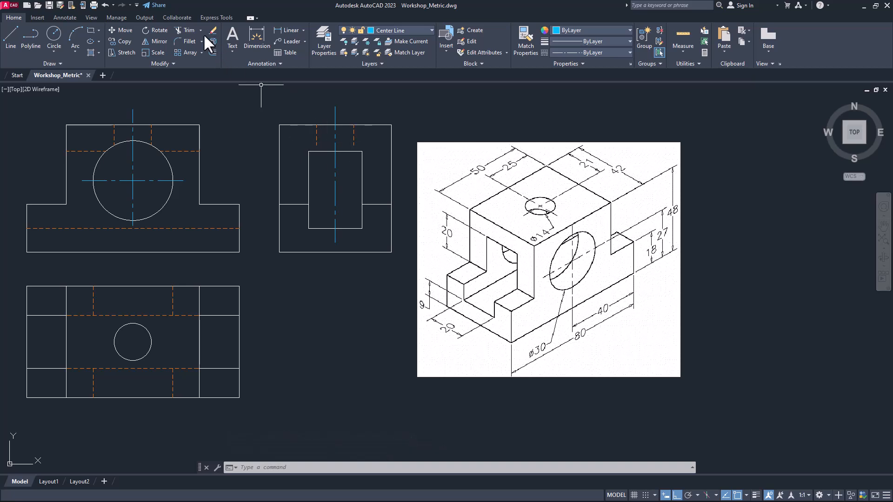
Step: Extend the side view's two short vertical hidden lines down to the opening's top line, using that line as the boundary edge
click(201, 29)
click(196, 60)
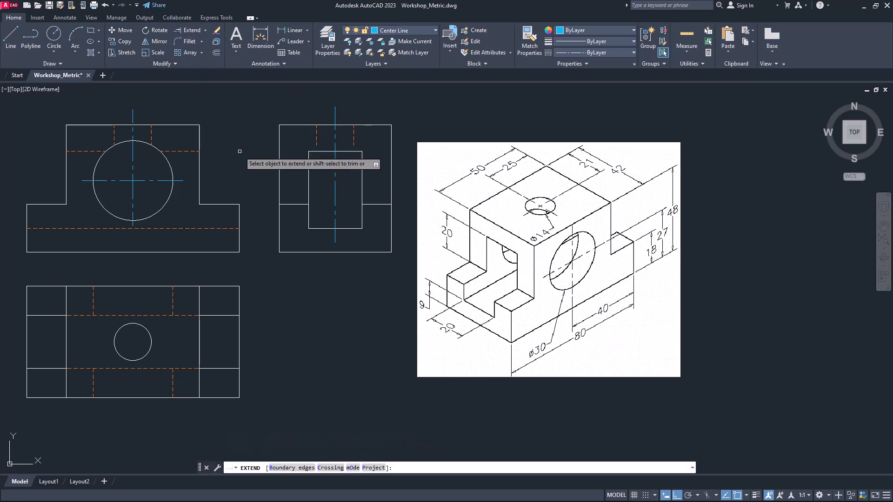
click(291, 468)
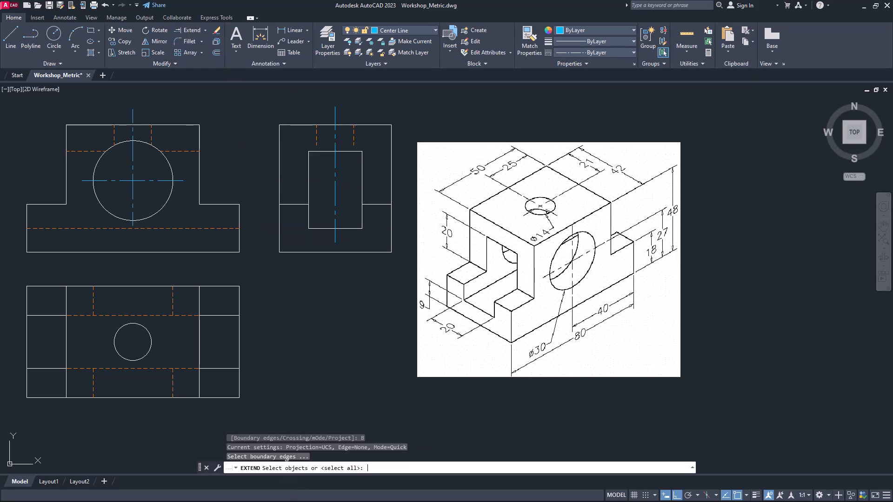
click(323, 152)
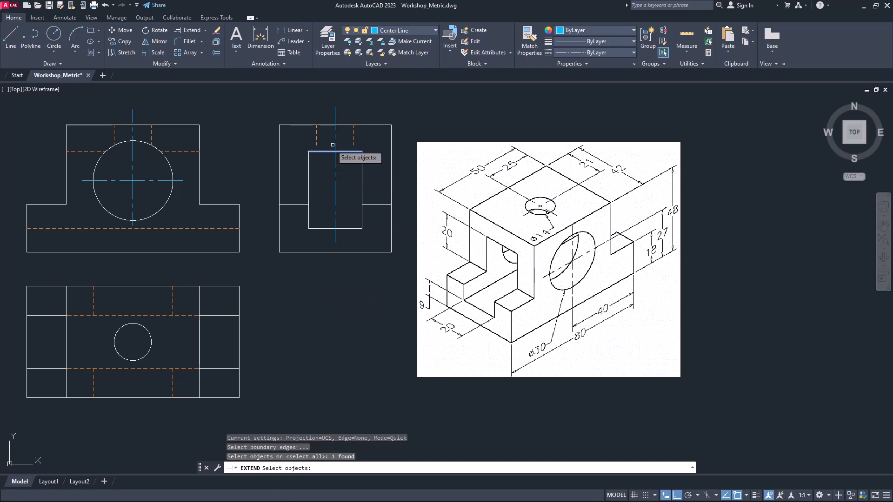
key(Return)
click(318, 140)
key(Return)
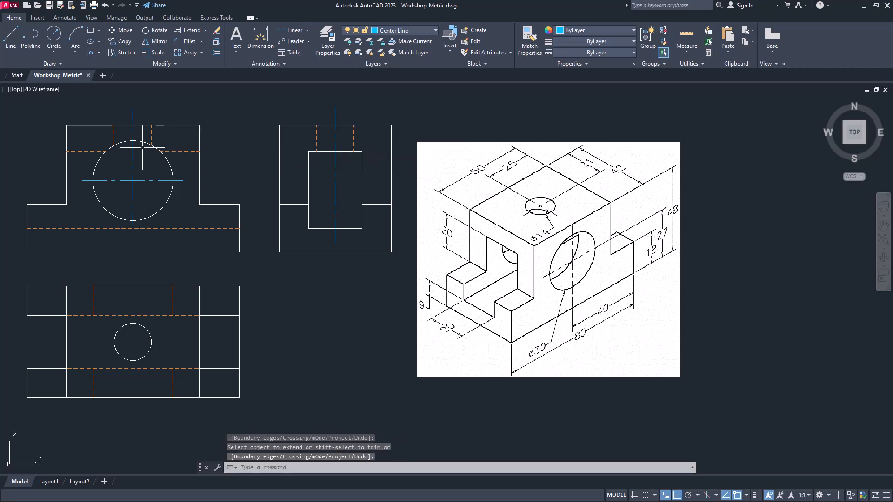
Step: On the Hidden layer, draw a 42 mm horizontal line across the side view, level with the top of the front view's large circle
click(400, 31)
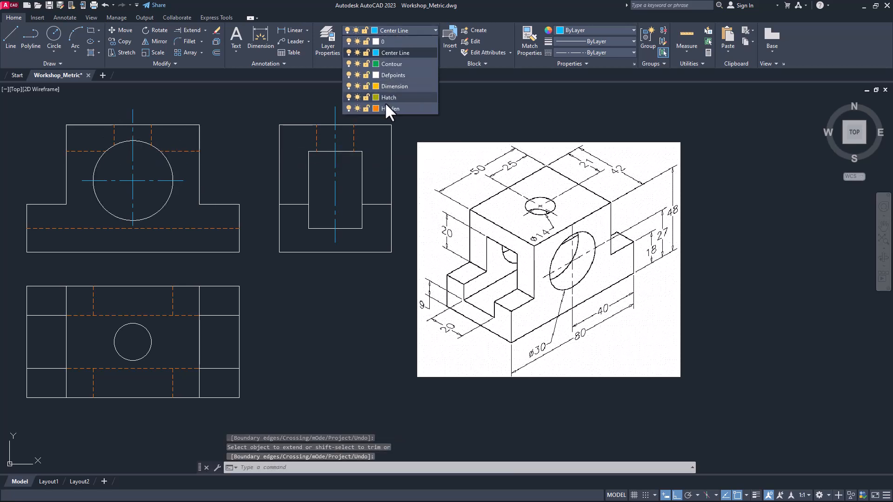
click(388, 110)
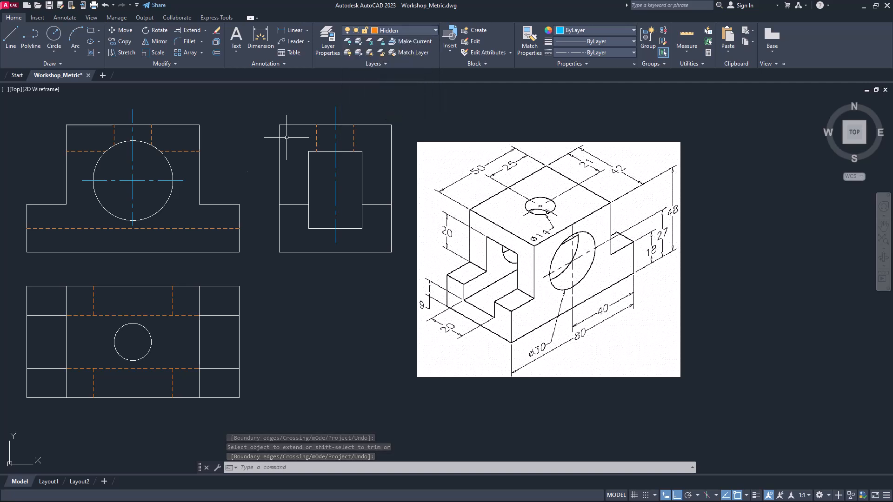
click(11, 42)
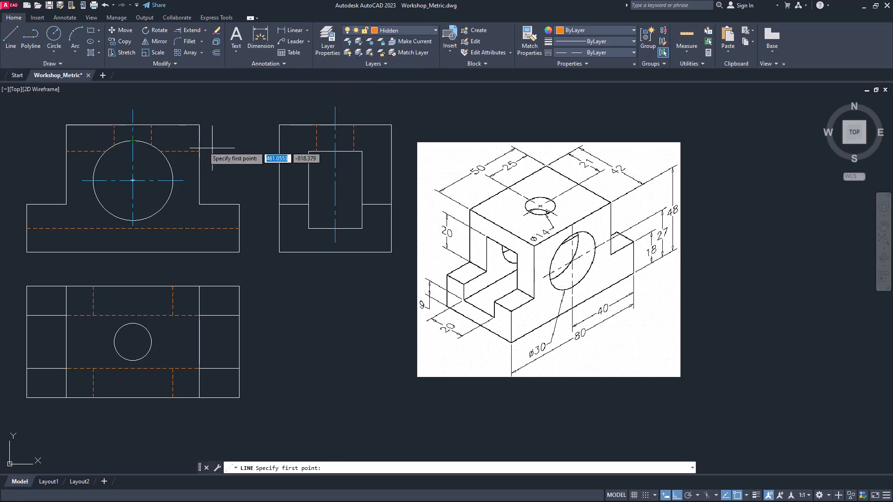
click(280, 140)
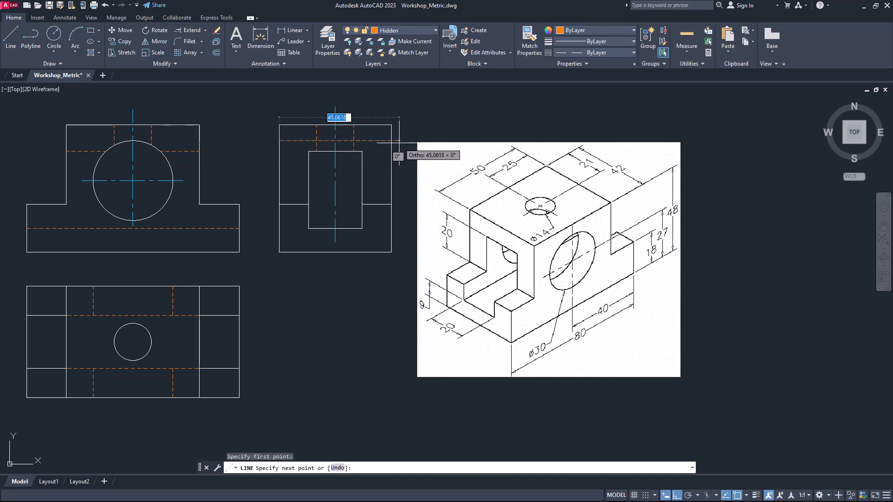
text(42)
key(Return)
key(Return)
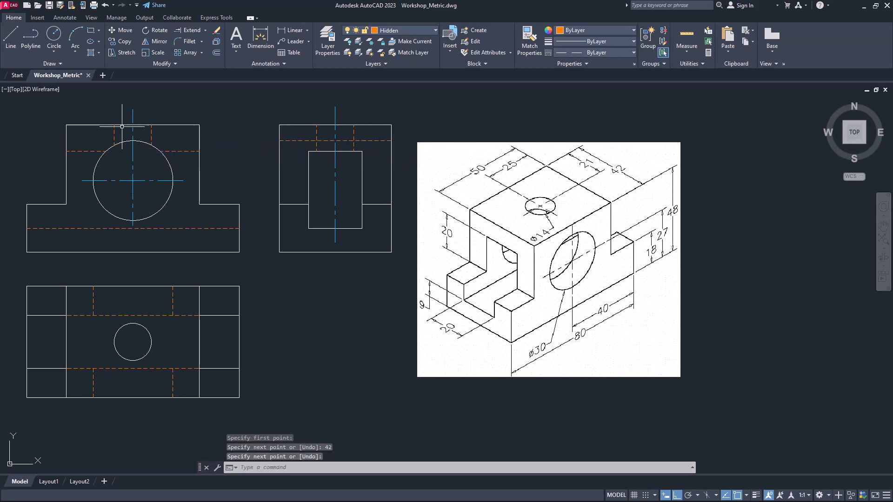
Step: Draw a second 42 mm horizontal hidden line across the side view, level with the bottom of the front view's large circle
key(Return)
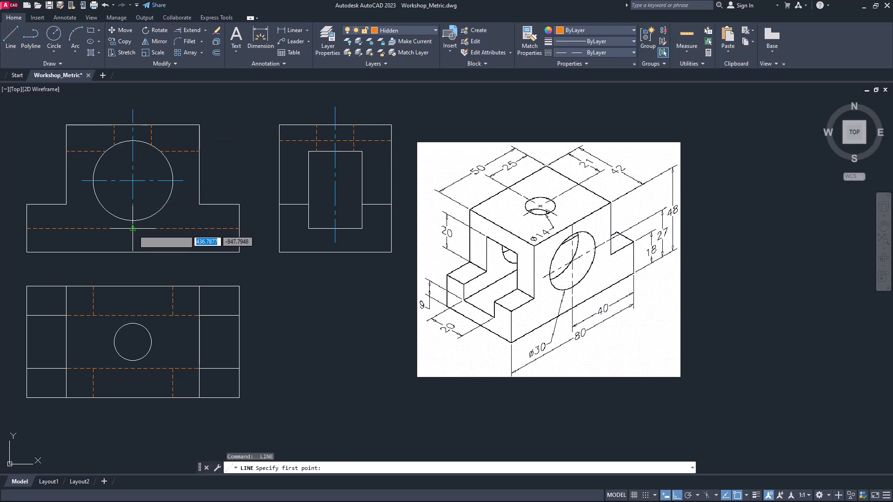
click(279, 220)
text(42)
key(Return)
key(Return)
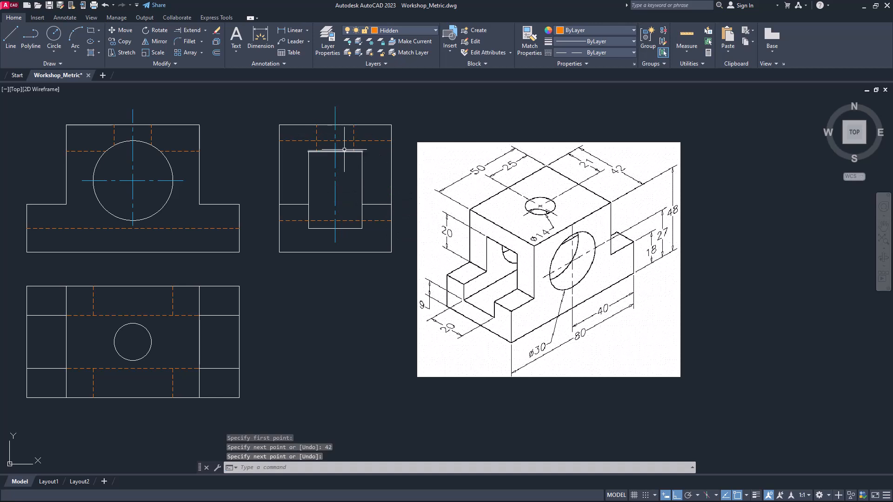
Step: Trim the side view's vertical hidden lines below the upper horizontal hidden line, and trim that line's section between them
click(204, 29)
click(193, 44)
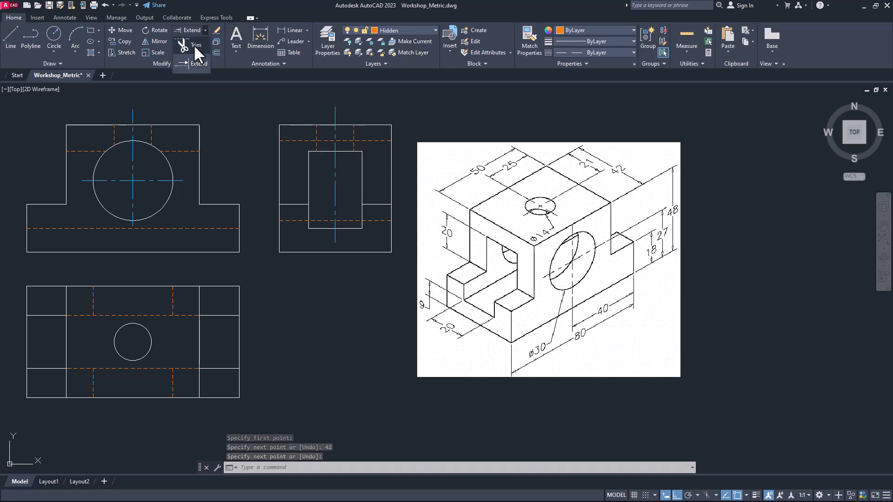
click(318, 141)
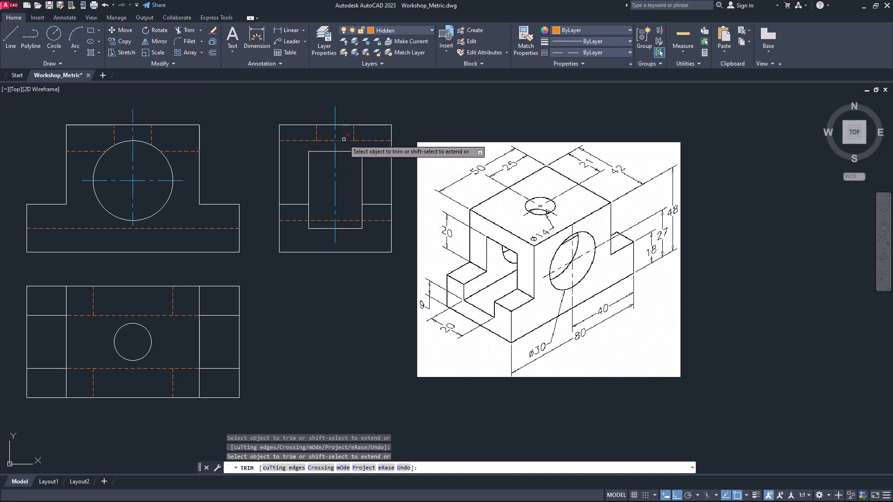
click(343, 139)
click(345, 142)
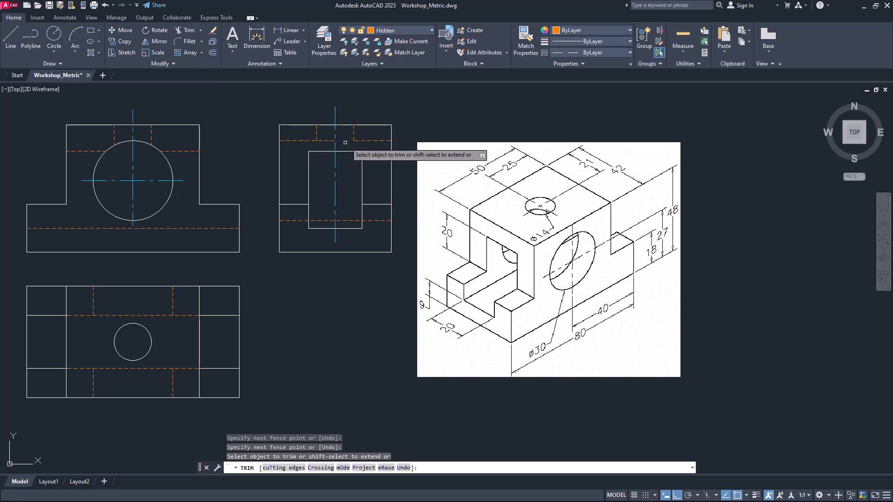
click(322, 140)
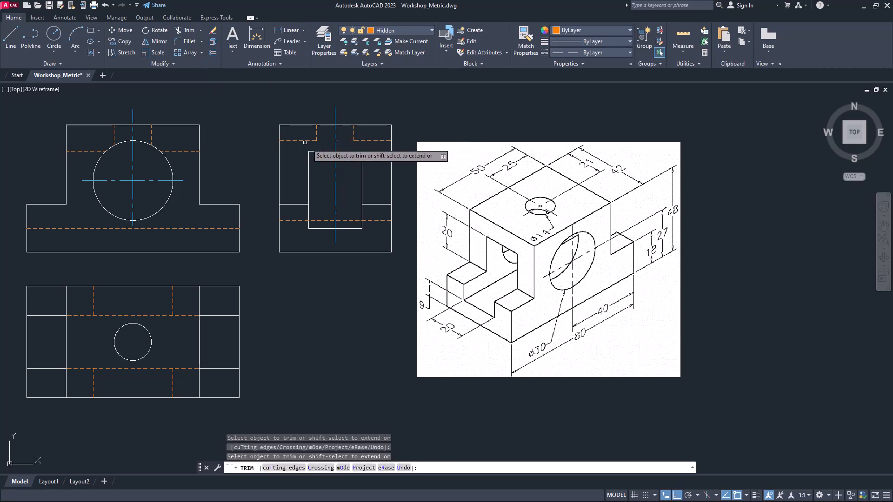
right_click(214, 127)
click(224, 124)
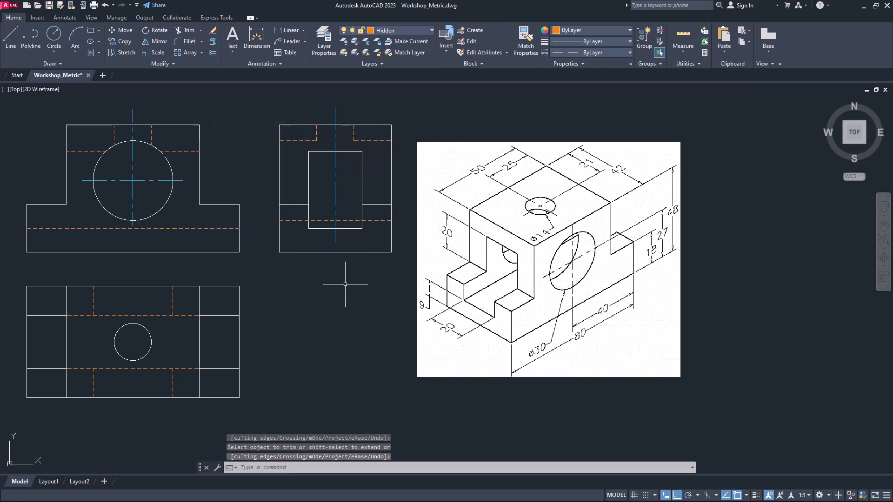